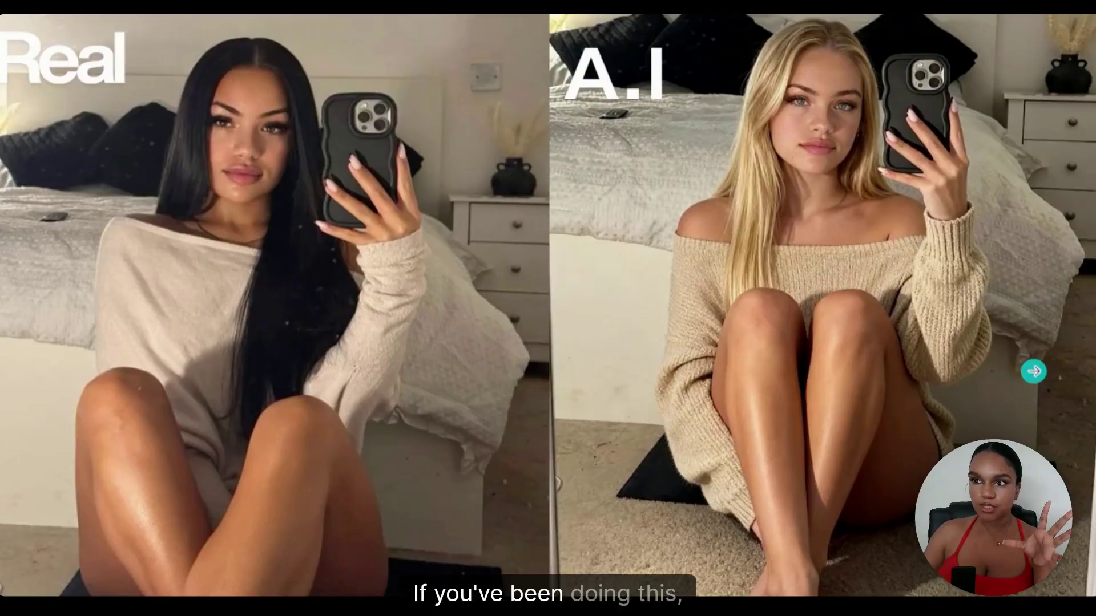
# Advance one Real vs AI slide, exit the slideshow, and bring up the Pinterest restaurant pin.
pyautogui.click(1034, 372)
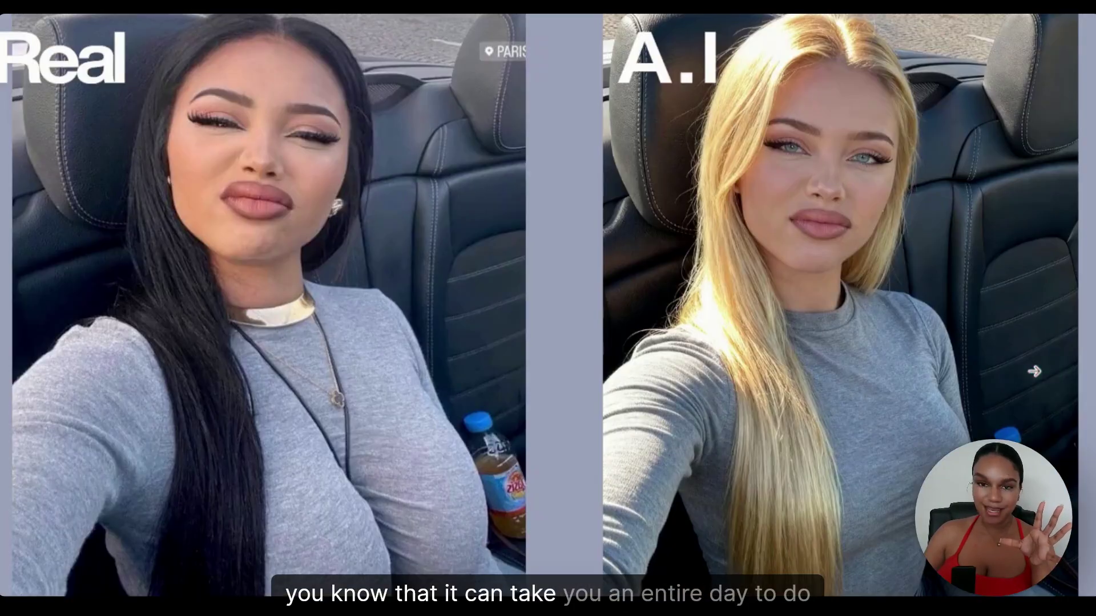
pyautogui.press('Escape')
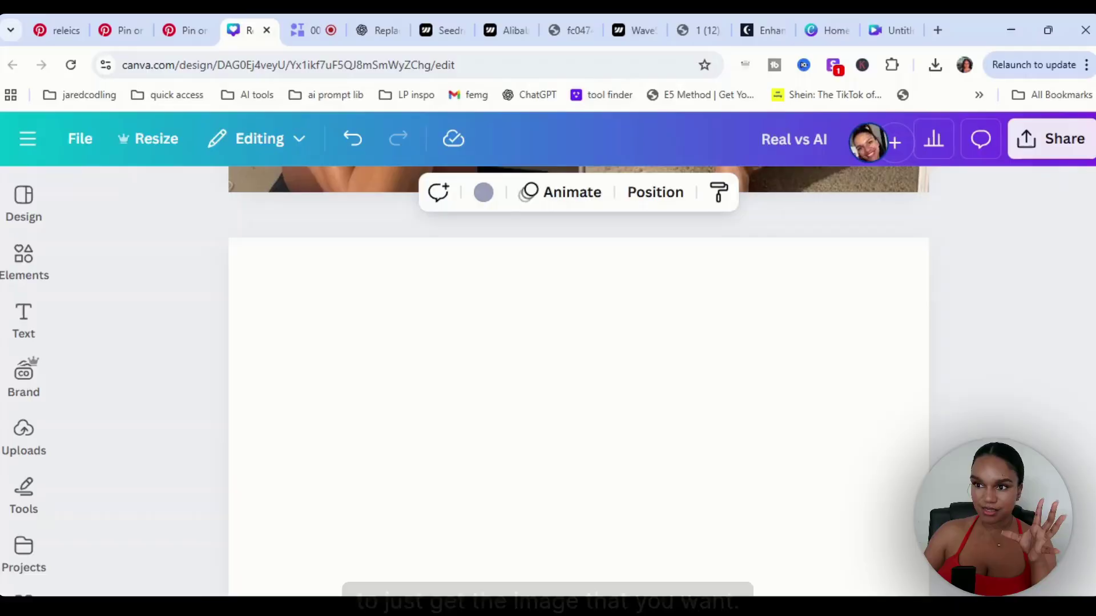
pyautogui.scroll(6, 627, 364)
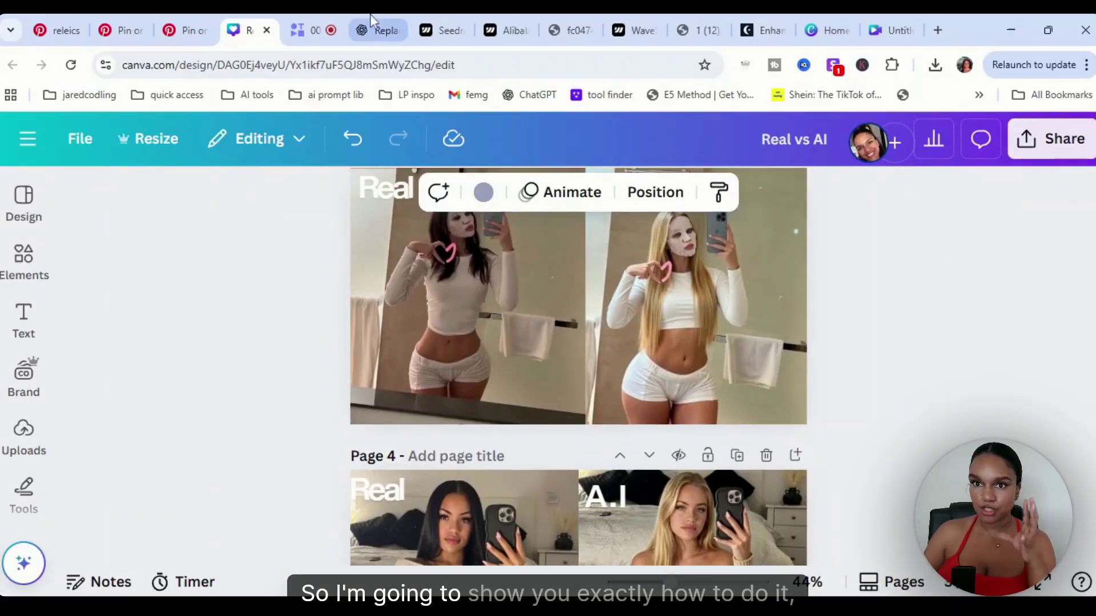
pyautogui.click(386, 14)
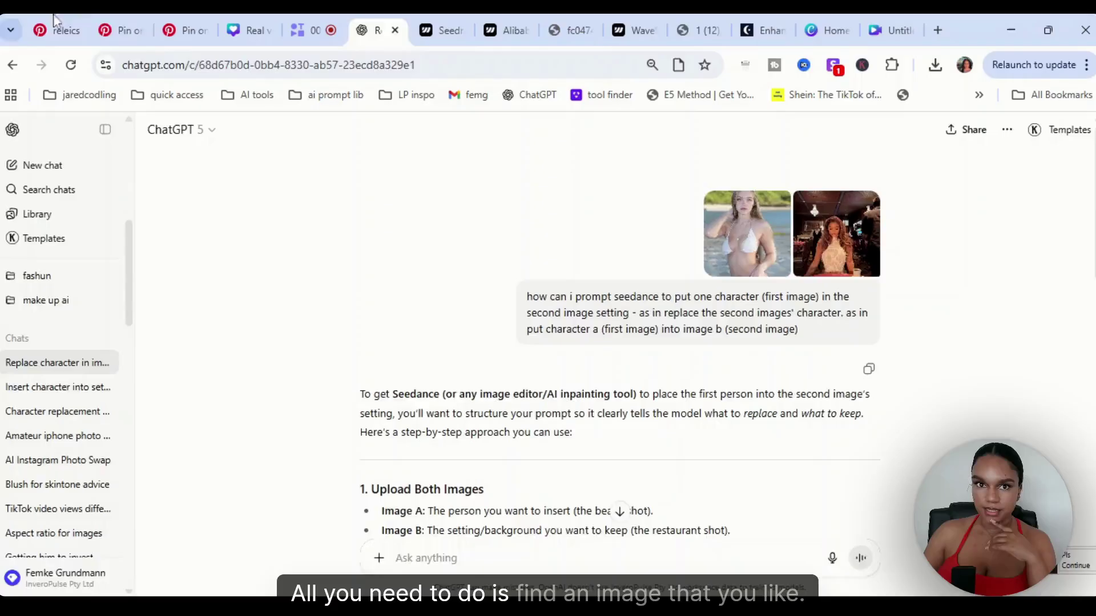
pyautogui.click(110, 24)
pyautogui.click(244, 29)
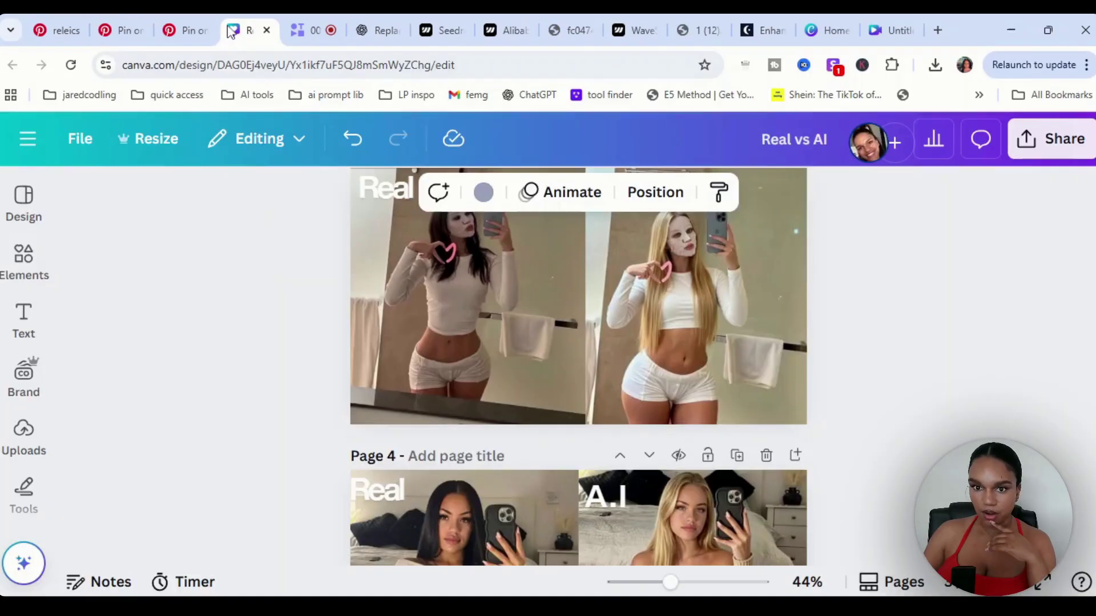
pyautogui.click(184, 29)
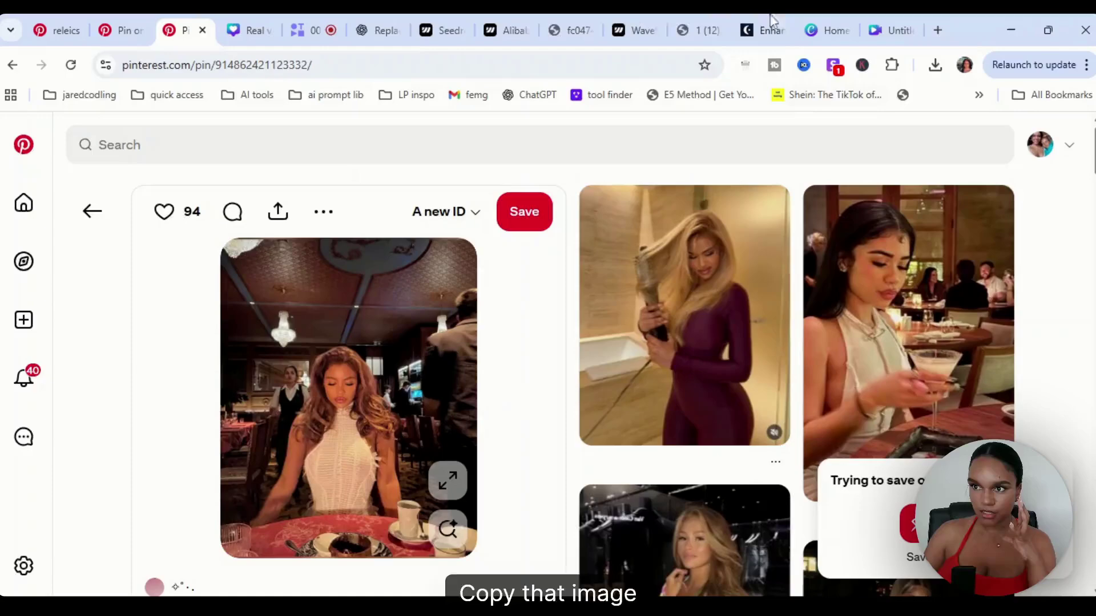
# View the blonde AI model image fc04744b.png, then move on to the WaveSpeedAI site.
pyautogui.click(564, 23)
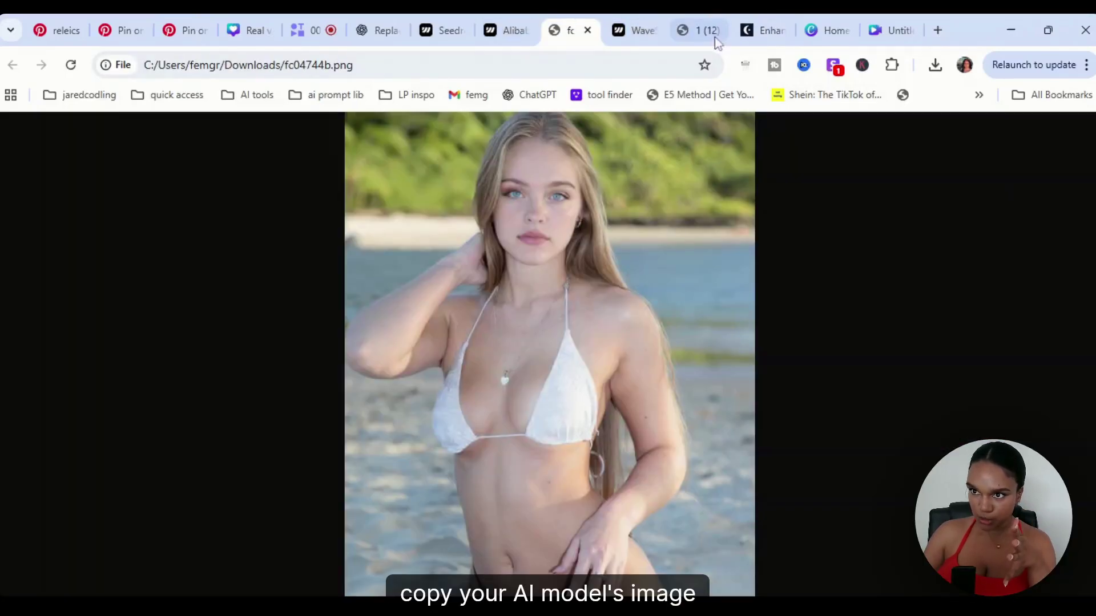
pyautogui.click(636, 29)
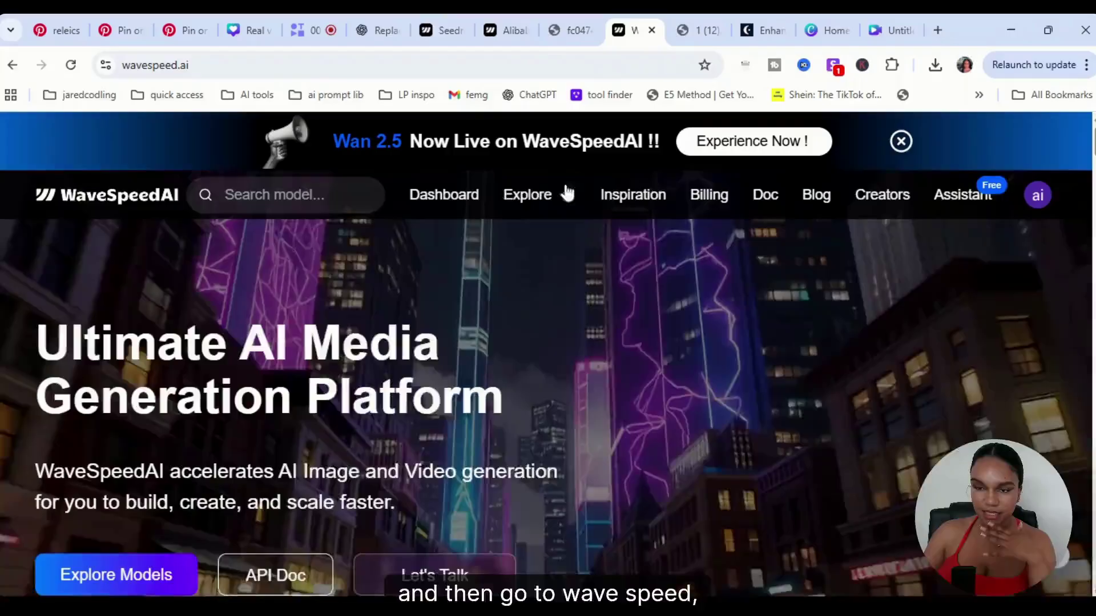
# Review the completed Seedream v4 edit of the blonde at the restaurant table, then return to ChatGPT.
pyautogui.moveTo(557, 194)
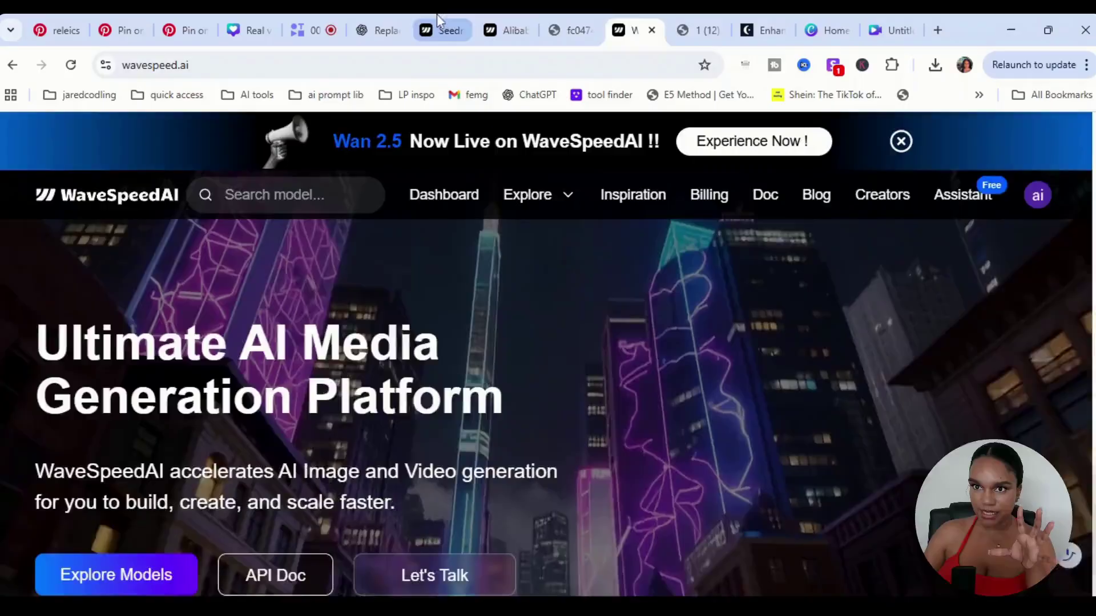
pyautogui.click(439, 23)
pyautogui.scroll(-5, 687, 528)
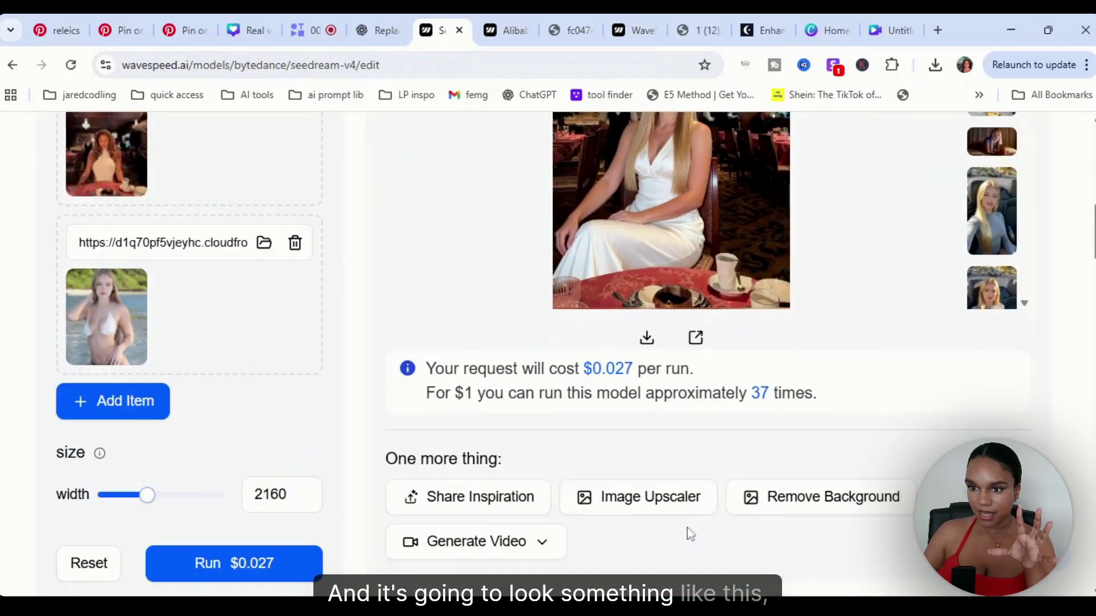
pyautogui.scroll(10, 687, 529)
pyautogui.scroll(-11, 282, 397)
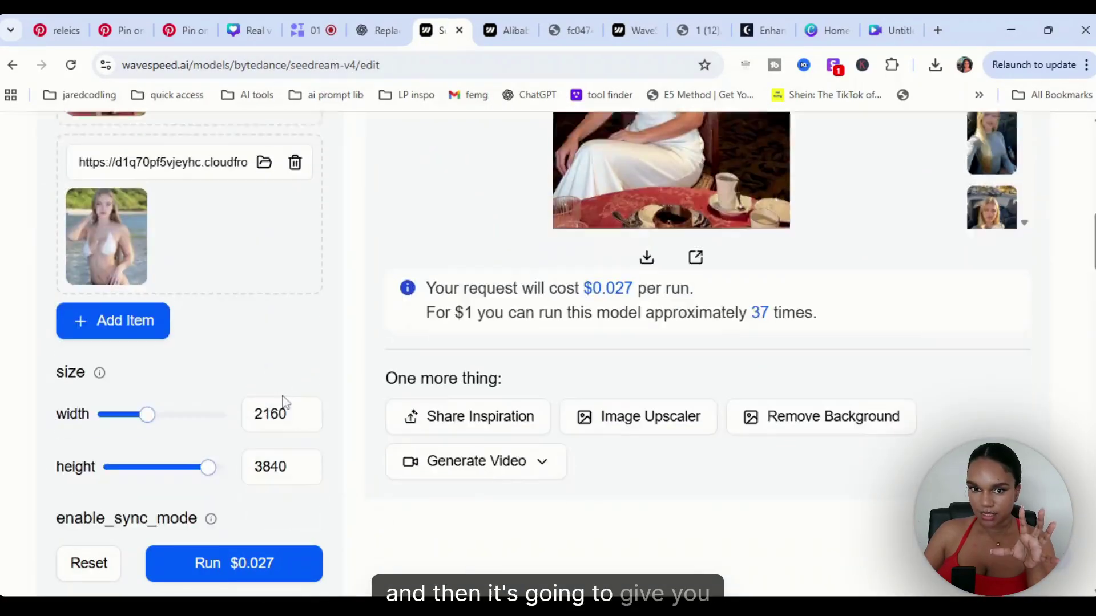
pyautogui.scroll(4, 712, 337)
pyautogui.scroll(-1, 758, 323)
pyautogui.scroll(4, 756, 324)
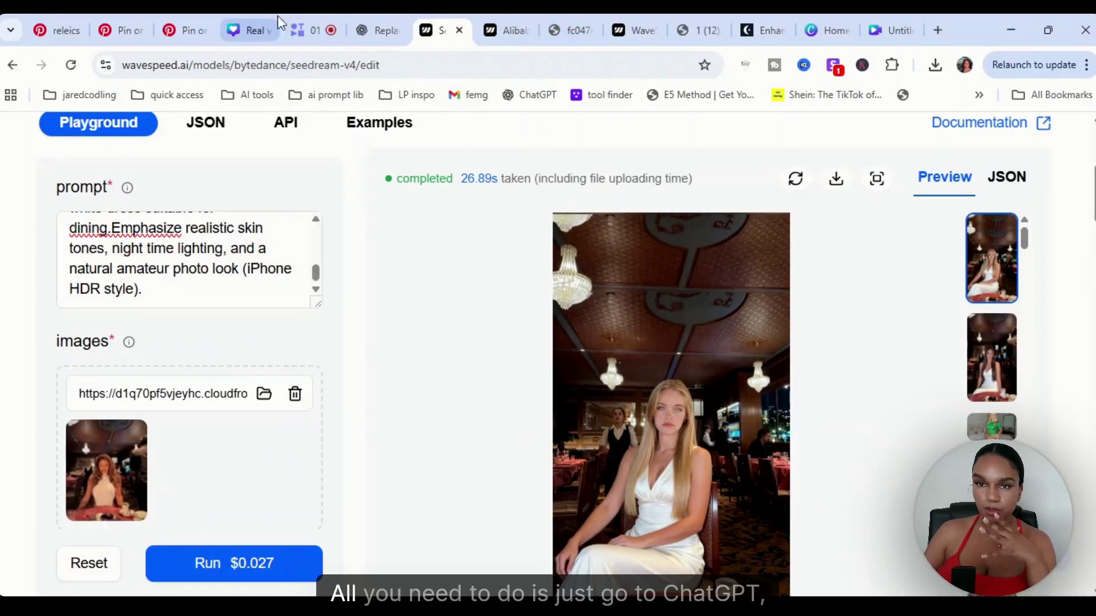
pyautogui.click(369, 30)
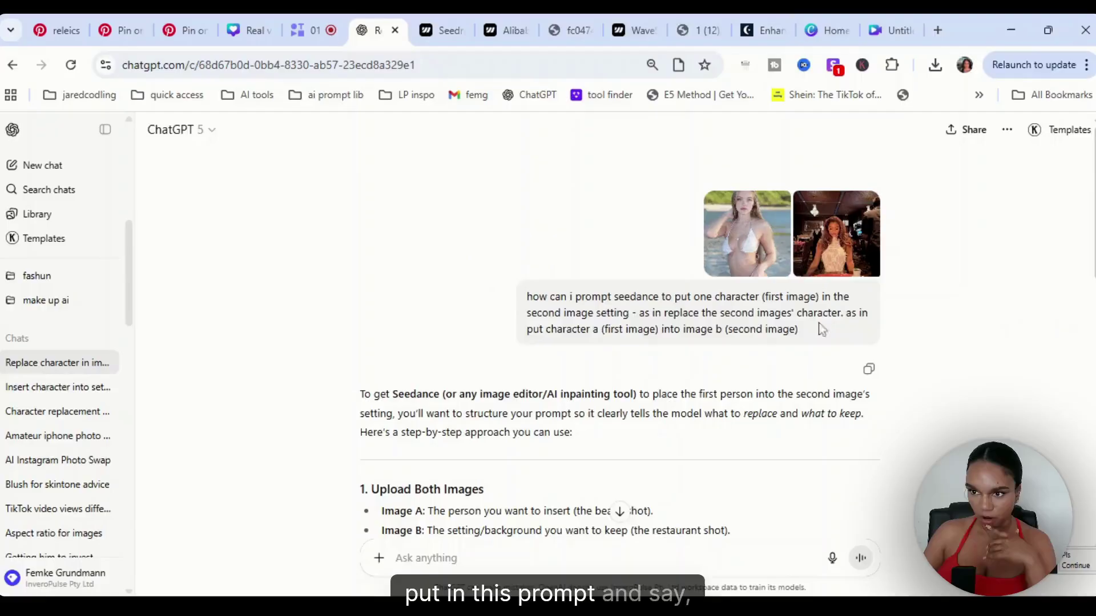
# Reread the original character-replacement question and ChatGPT's answer.
pyautogui.moveTo(821, 330); pyautogui.dragTo(538, 297)
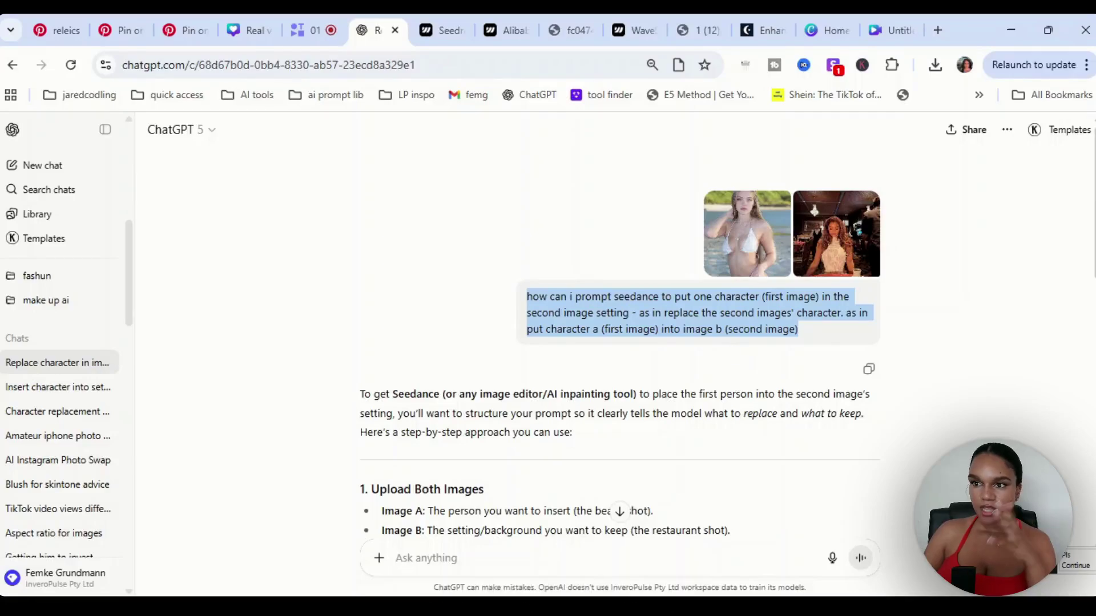
pyautogui.scroll(-4, 619, 343)
pyautogui.scroll(-4, 725, 325)
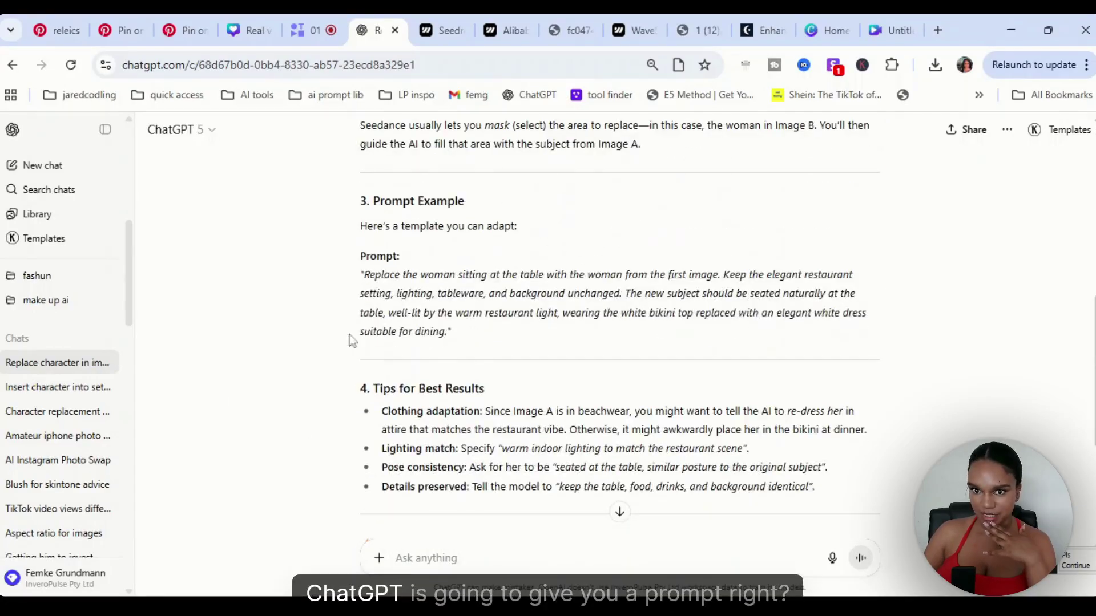
pyautogui.scroll(-2, 468, 339)
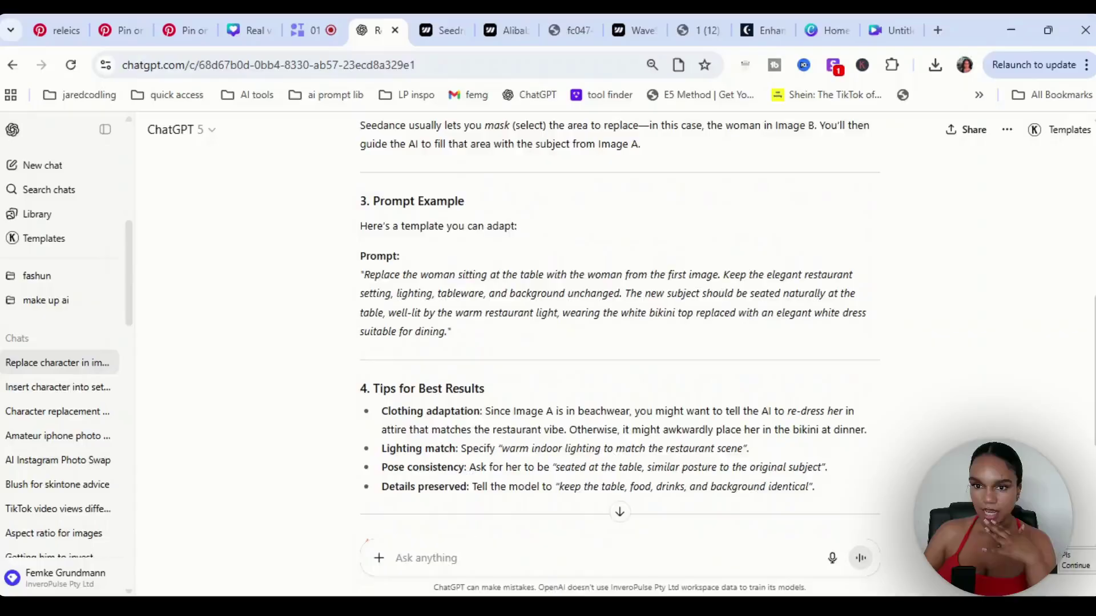
pyautogui.scroll(1, 620, 342)
# Send a follow-up asking to emphasize the blonde's features over the brunette's hair, eyes and skin tone.
pyautogui.write('can you ')
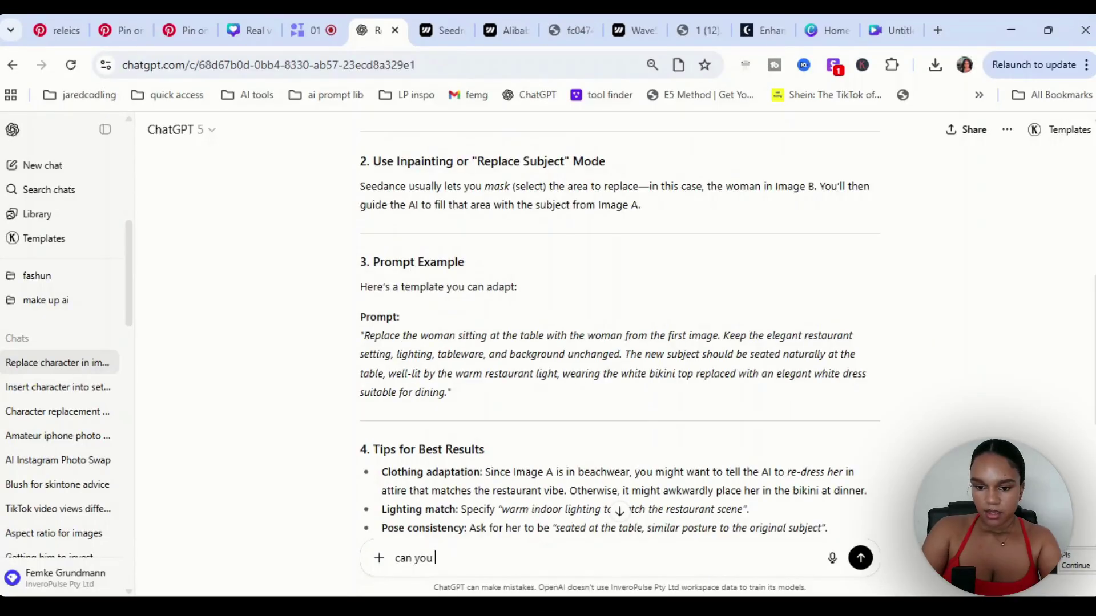
pyautogui.write('emphasie')
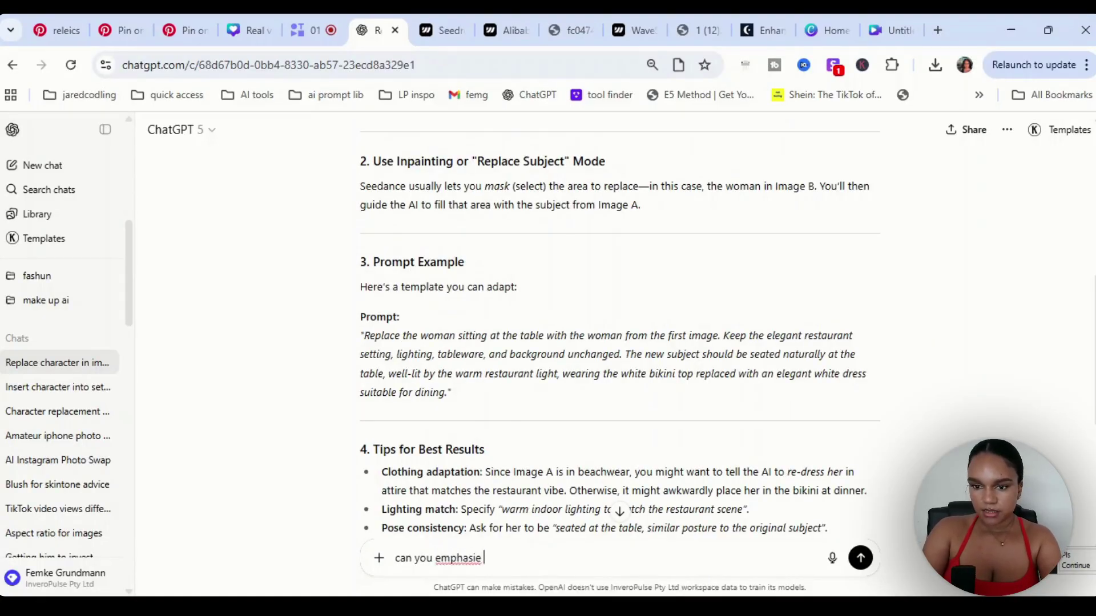
pyautogui.press('BackSpace')
pyautogui.press('BackSpace')
pyautogui.write('ze the ')
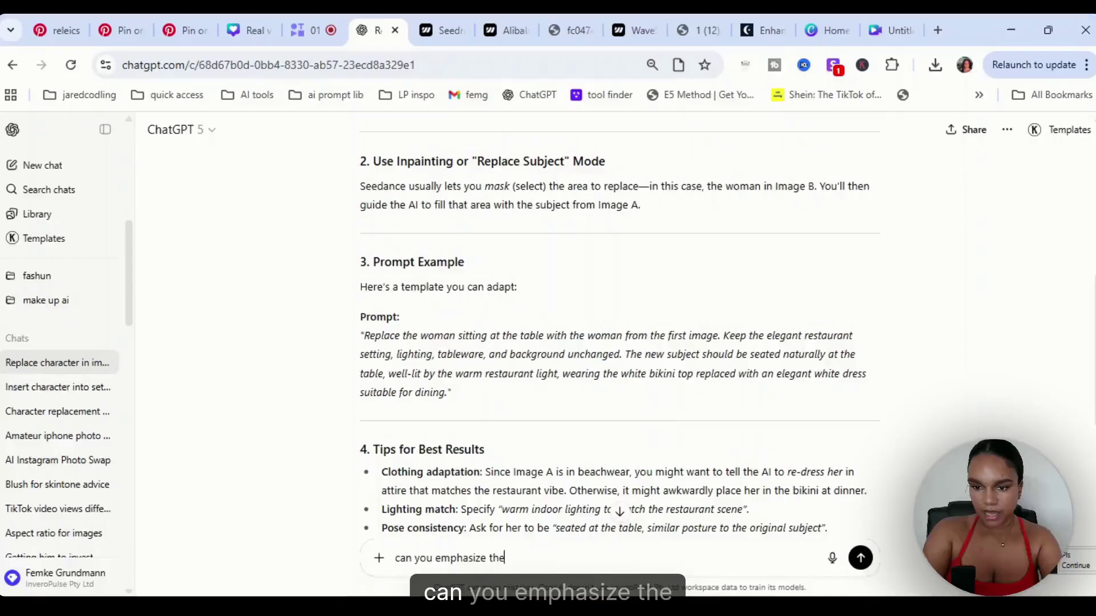
pyautogui.write('blo')
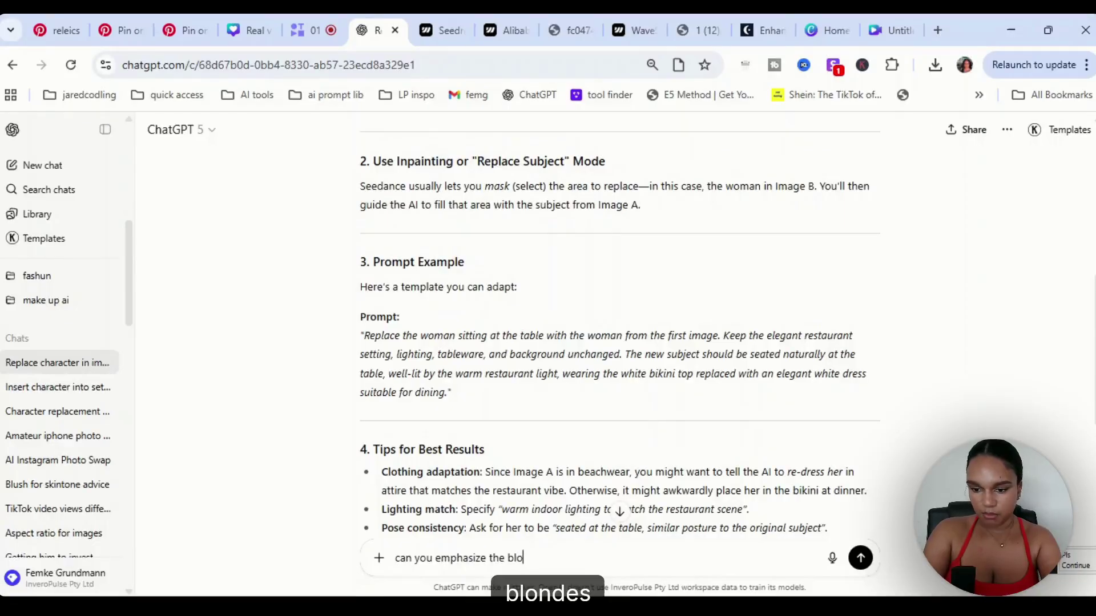
pyautogui.write('ndes feature')
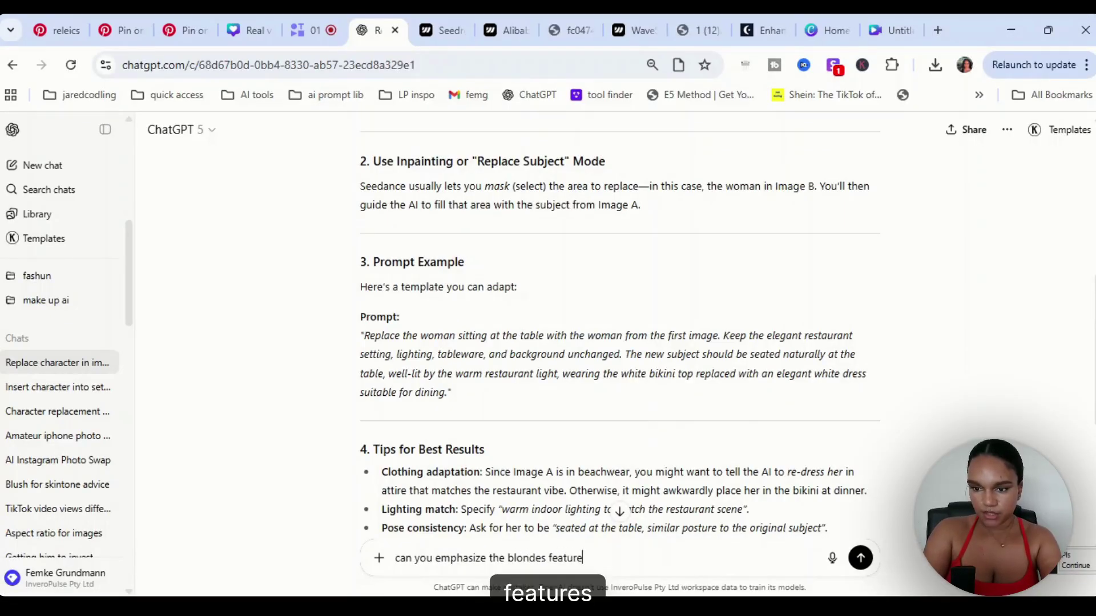
pyautogui.write('s so it d')
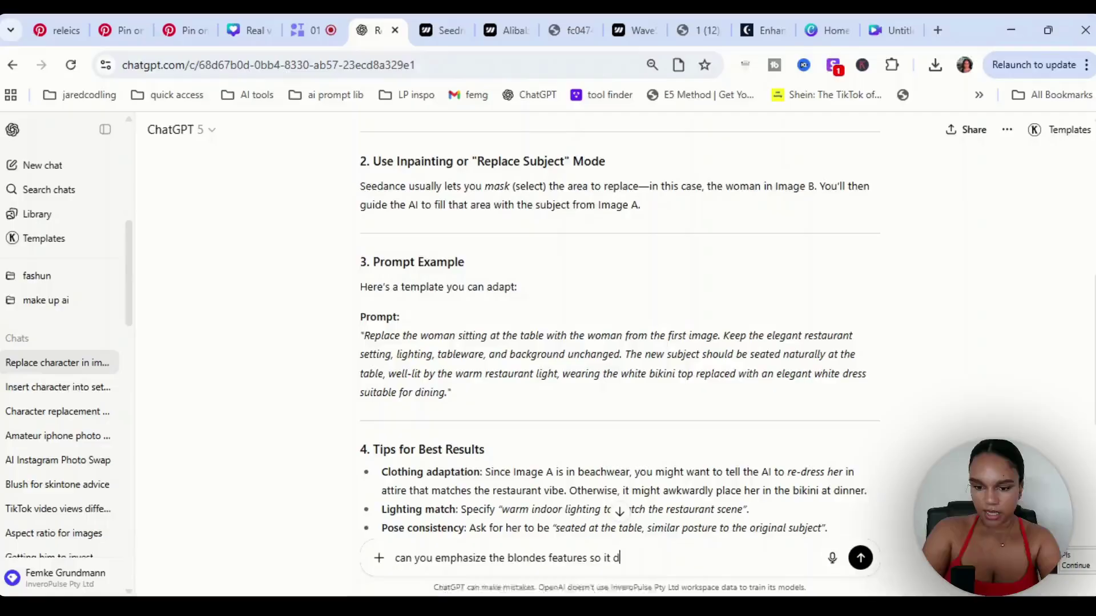
pyautogui.write('oesnt give me the brunettes feature')
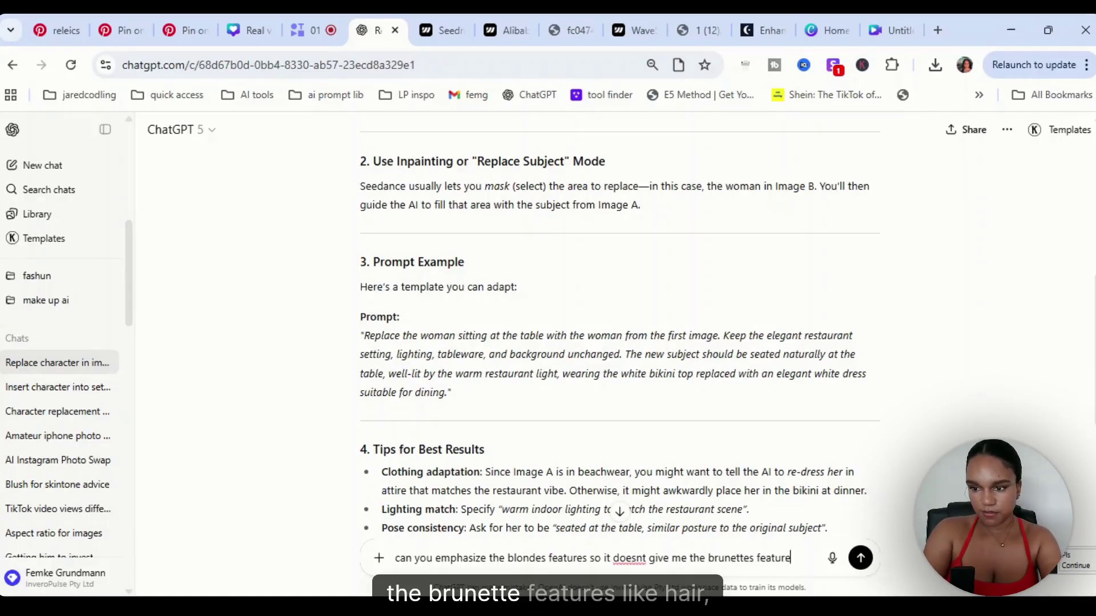
pyautogui.write('s (hair')
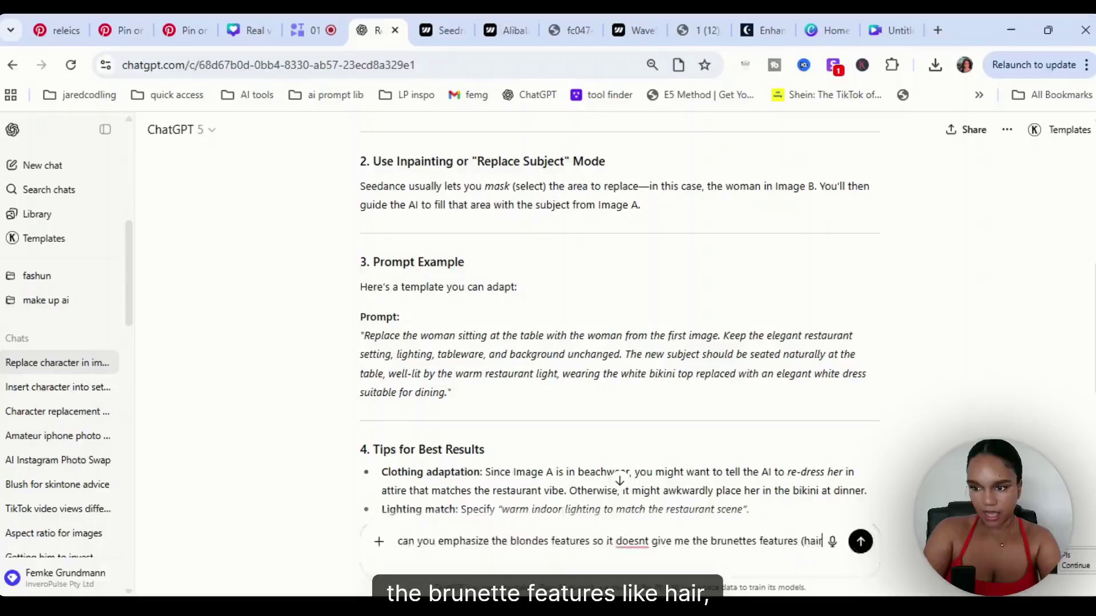
pyautogui.write(',eyes,sk')
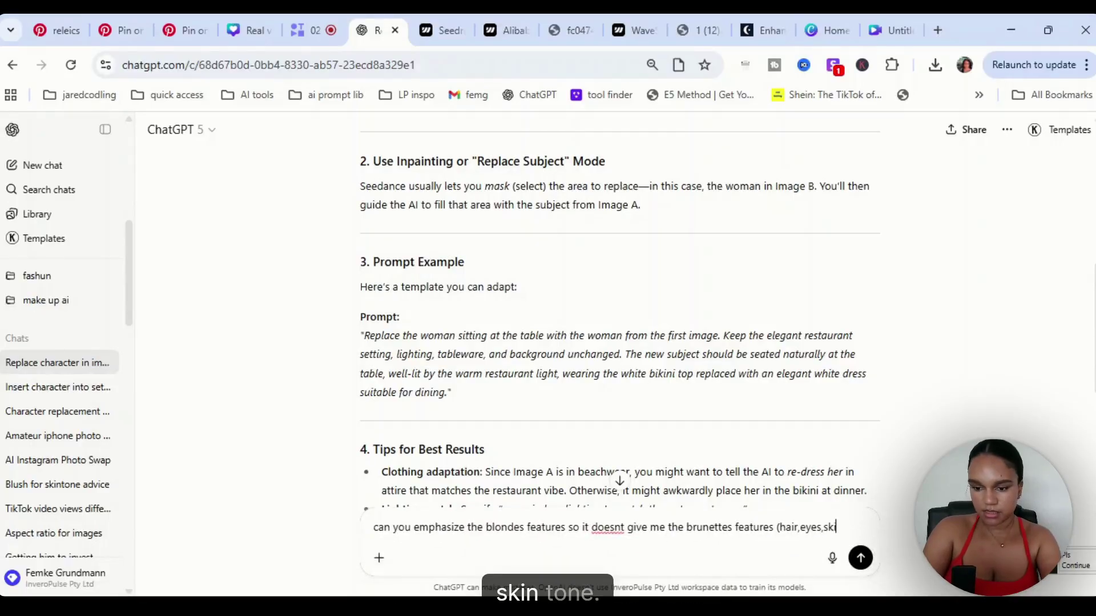
pyautogui.write('intneone)')
pyautogui.press('Return')
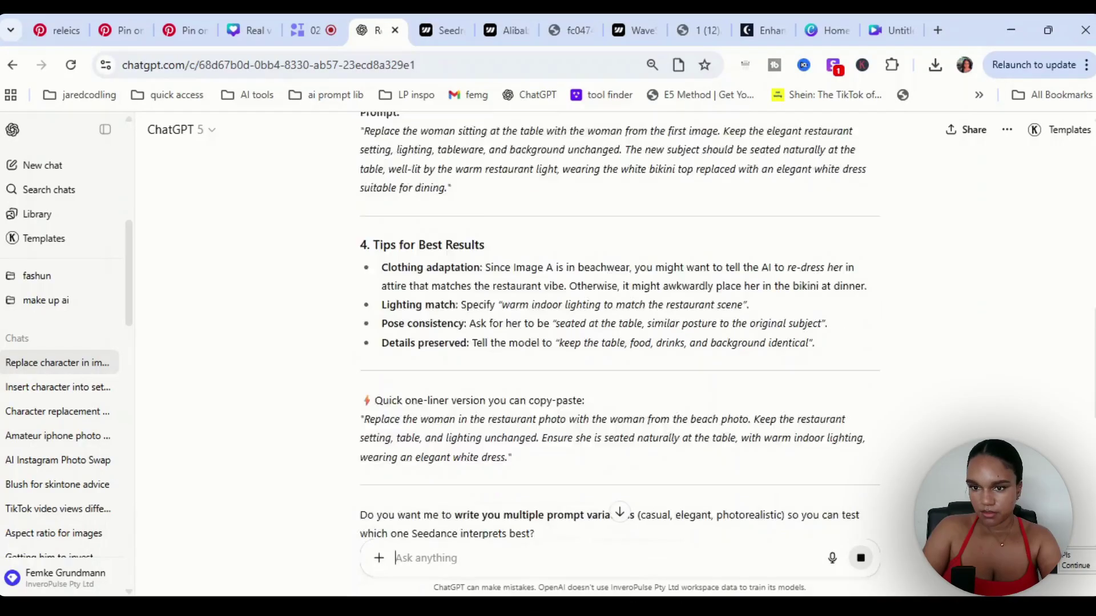
# Compare the blonde and brunette Seedream edit results.
pyautogui.click(456, 23)
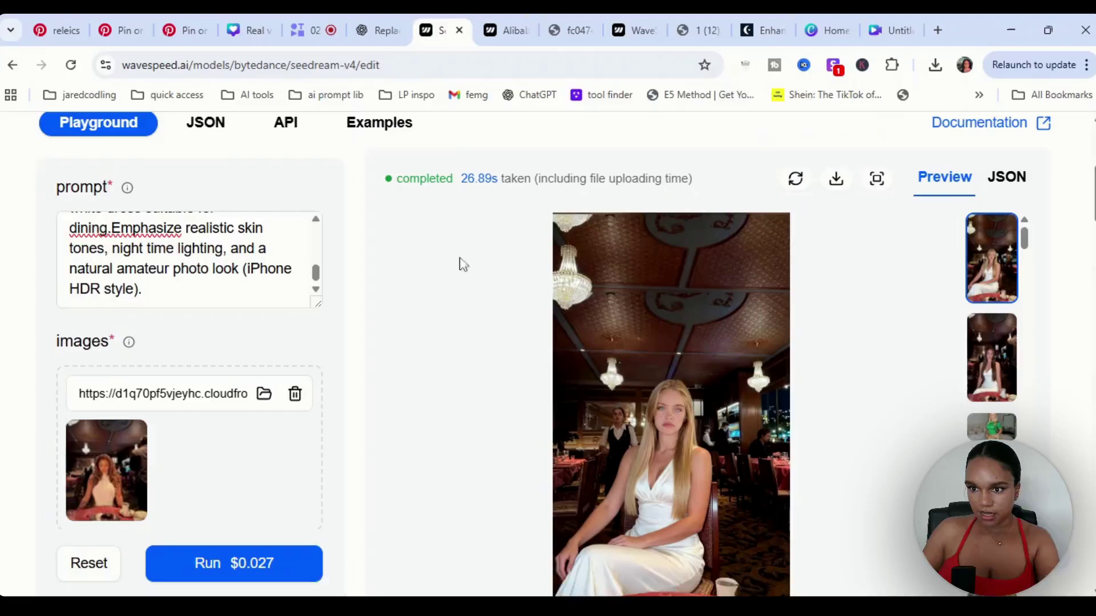
pyautogui.click(990, 401)
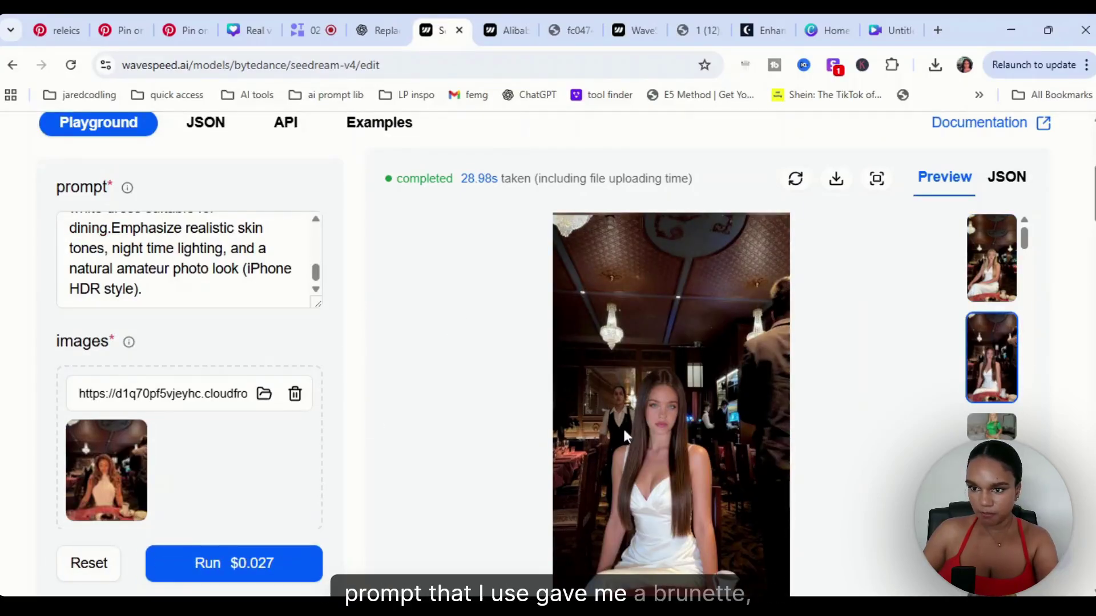
pyautogui.click(985, 258)
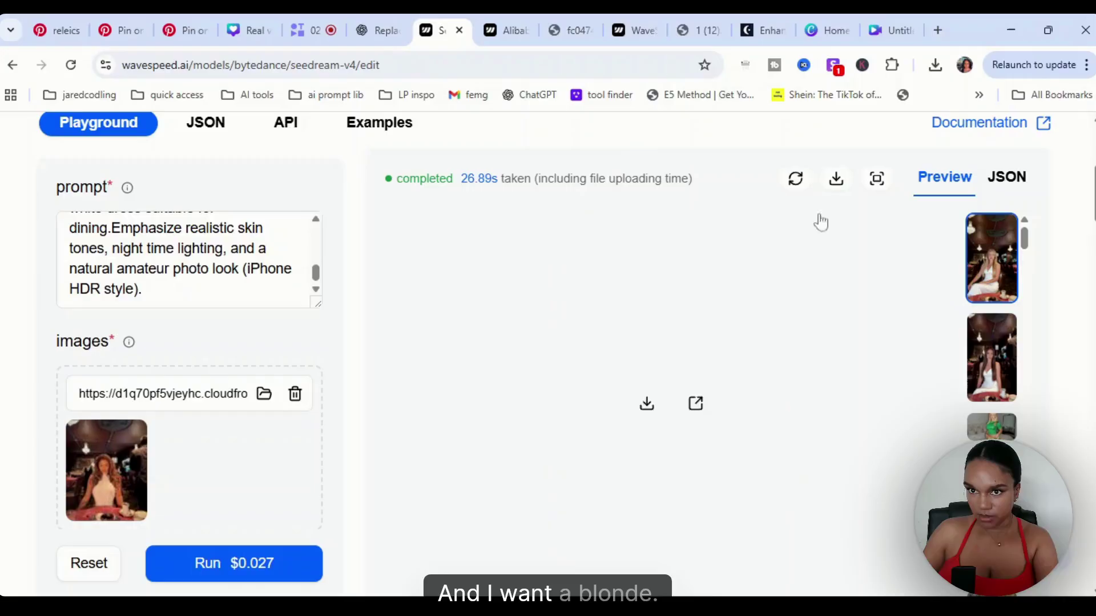
# Copy ChatGPT's Strong Prompt Example for the blonde replacement.
pyautogui.click(378, 30)
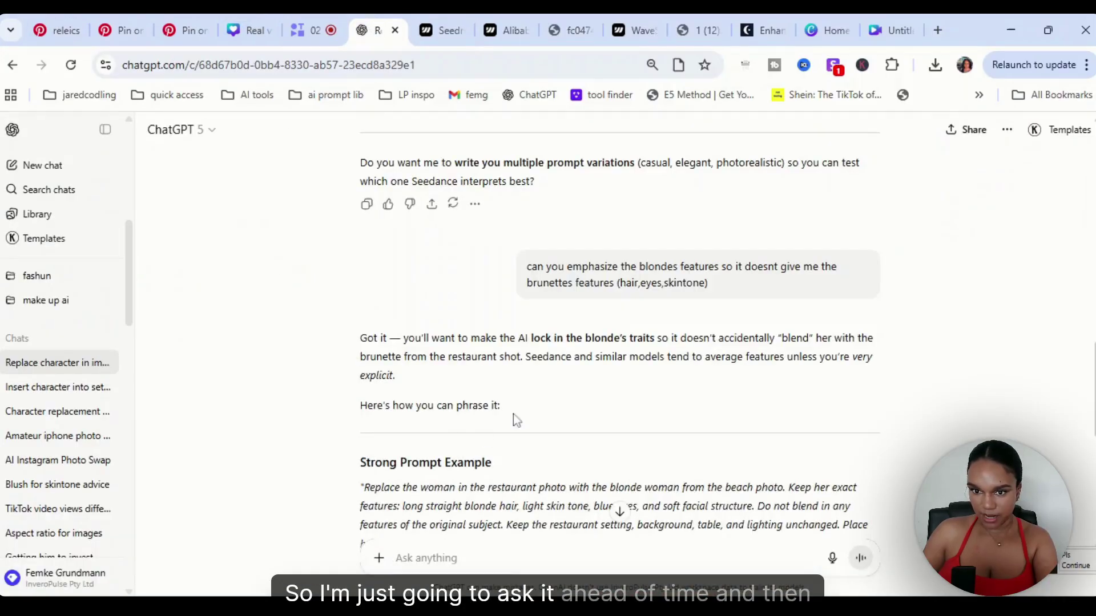
pyautogui.scroll(-3, 513, 413)
pyautogui.moveTo(788, 382); pyautogui.dragTo(361, 324)
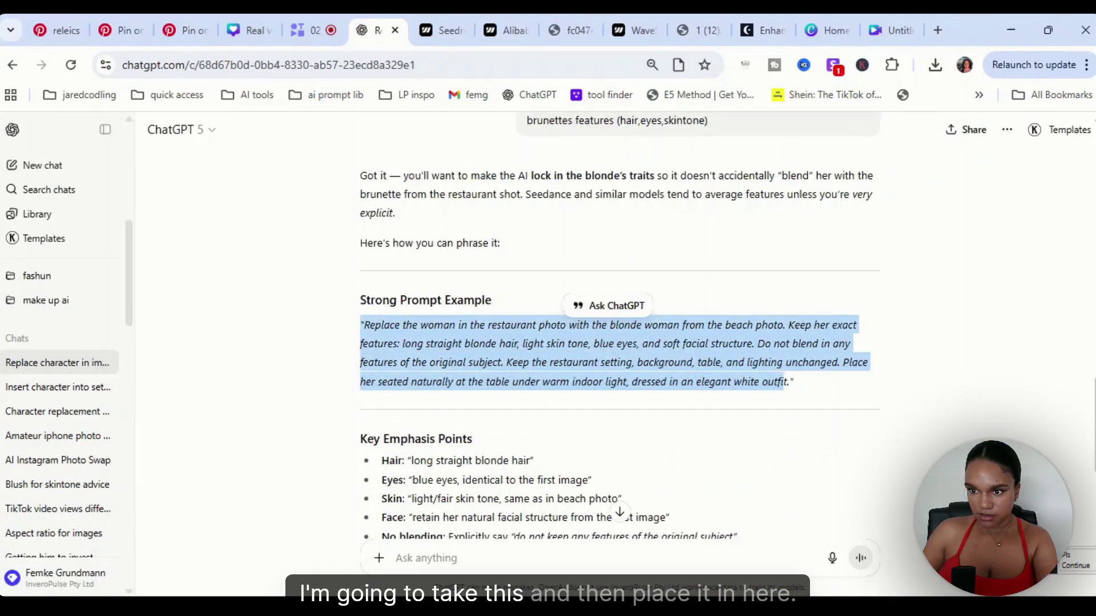
pyautogui.hotkey('ctrl', 'Tab')
pyautogui.scroll(2, 189, 257)
pyautogui.scroll(-2, 188, 257)
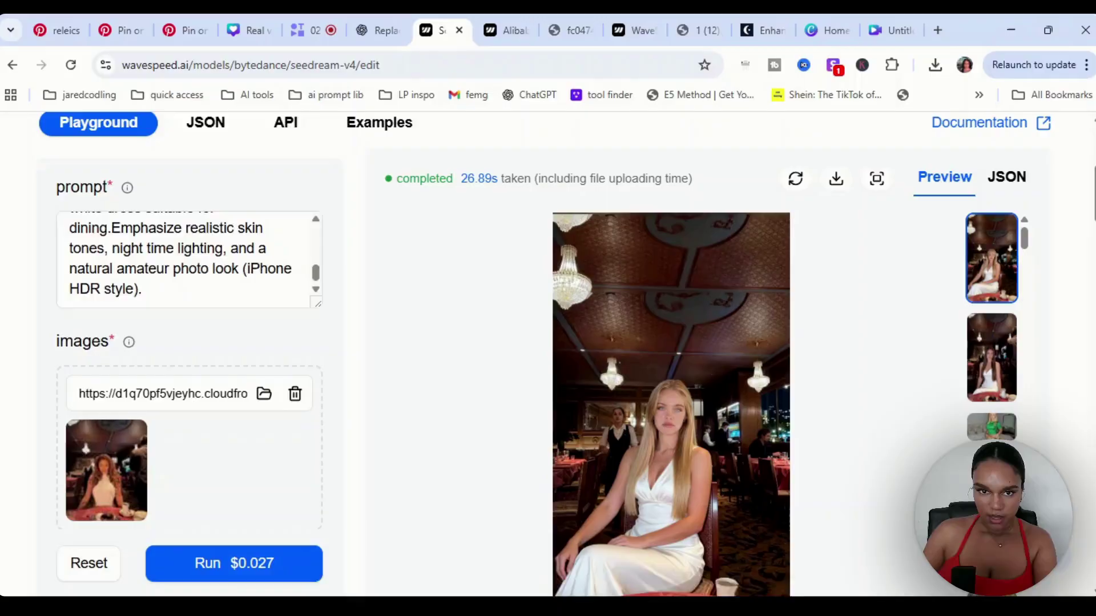
# Change 'iPhone' to 'iPhone 17' in the final sentence and paste ChatGPT's prompt into the Seedream prompt box.
pyautogui.moveTo(111, 228); pyautogui.dragTo(162, 317)
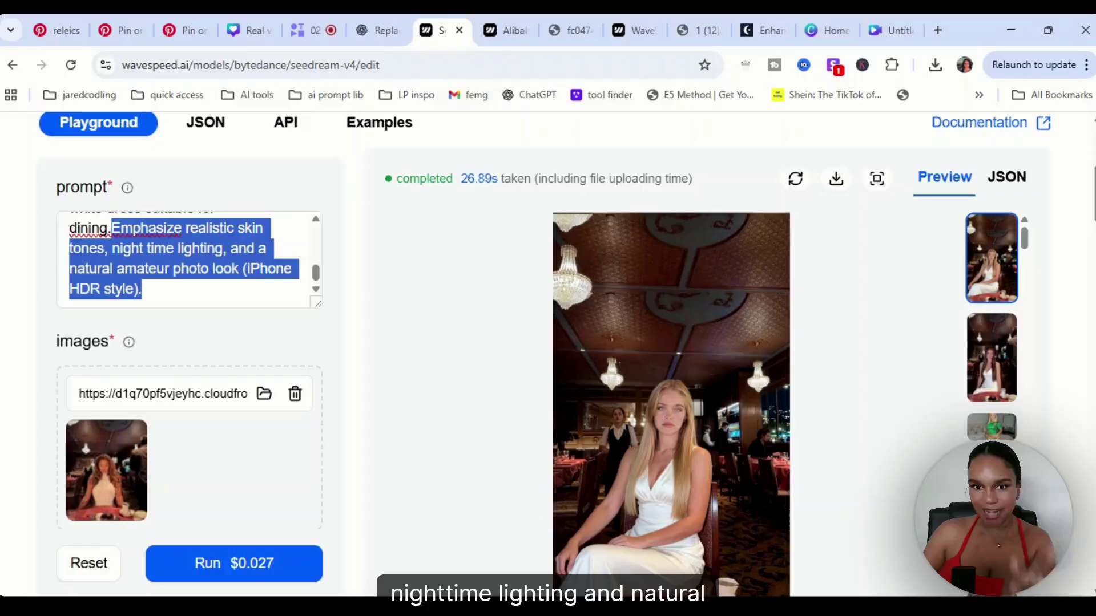
pyautogui.scroll(2, 188, 260)
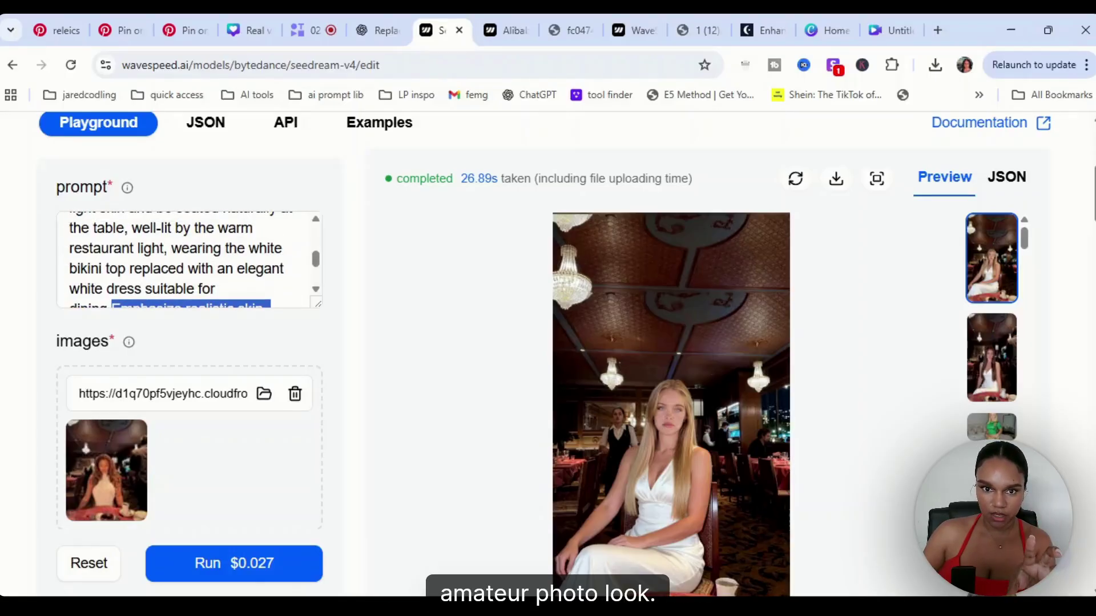
pyautogui.scroll(-2, 188, 260)
pyautogui.click(314, 268)
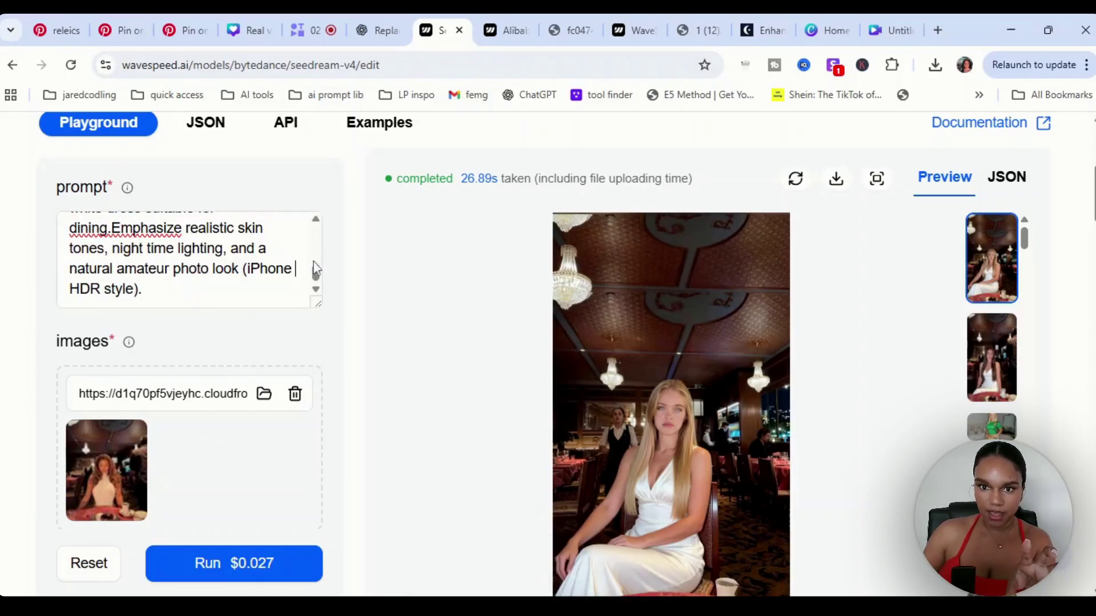
pyautogui.write('17')
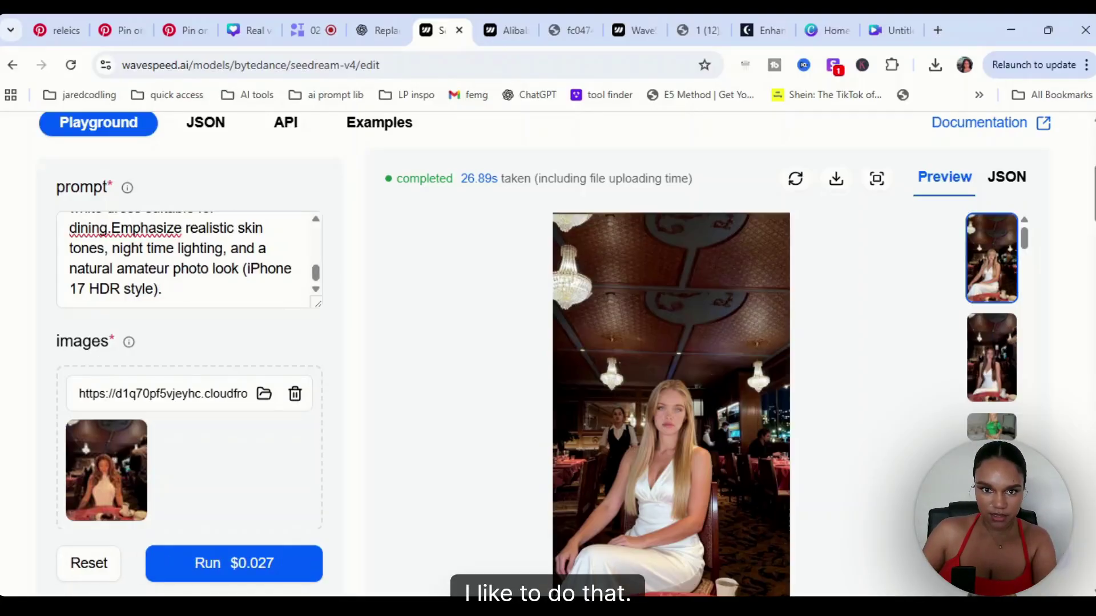
pyautogui.hotkey('ctrl', 'a')
pyautogui.hotkey('ctrl', 'v')
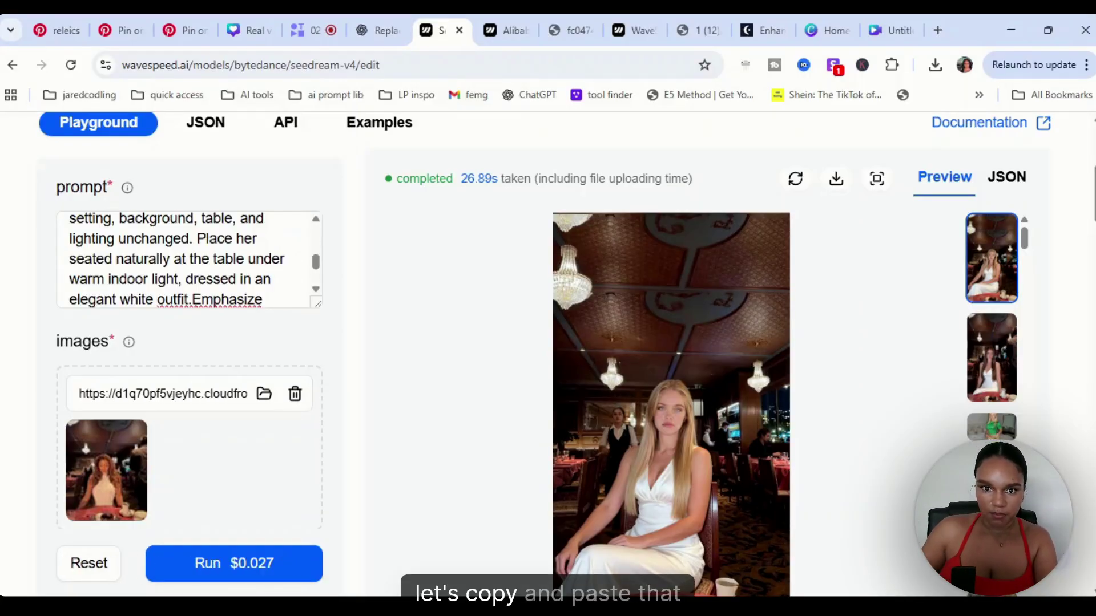
pyautogui.scroll(-3, 344, 456)
# Run the edit with the revised prompt, then open the Pinterest pin of two friends at a restaurant.
pyautogui.click(246, 567)
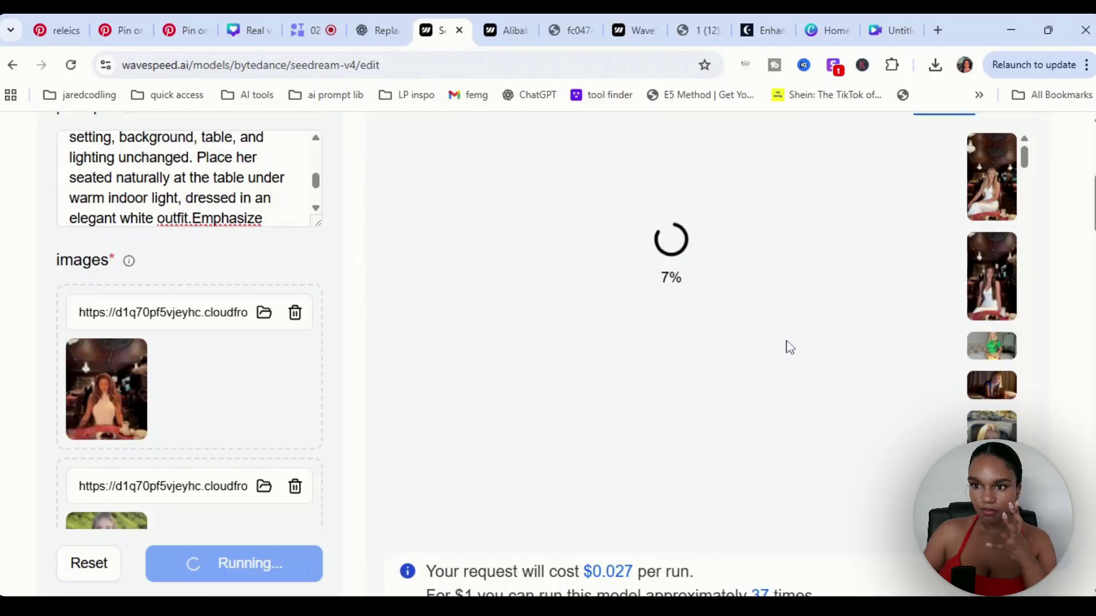
pyautogui.scroll(3, 790, 347)
pyautogui.scroll(-1, 595, 333)
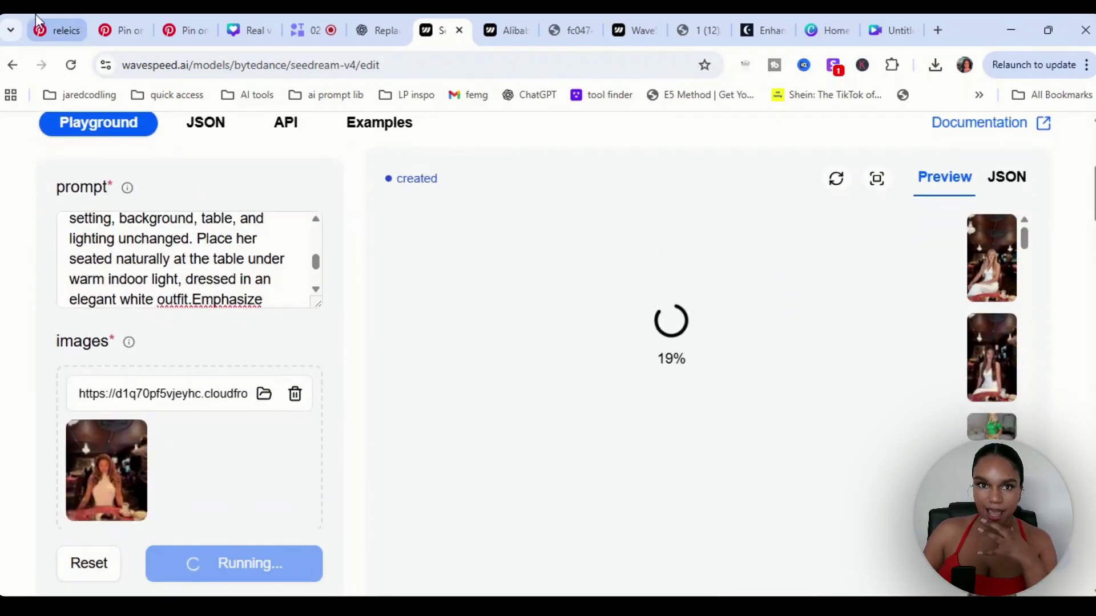
pyautogui.click(37, 23)
pyautogui.click(117, 30)
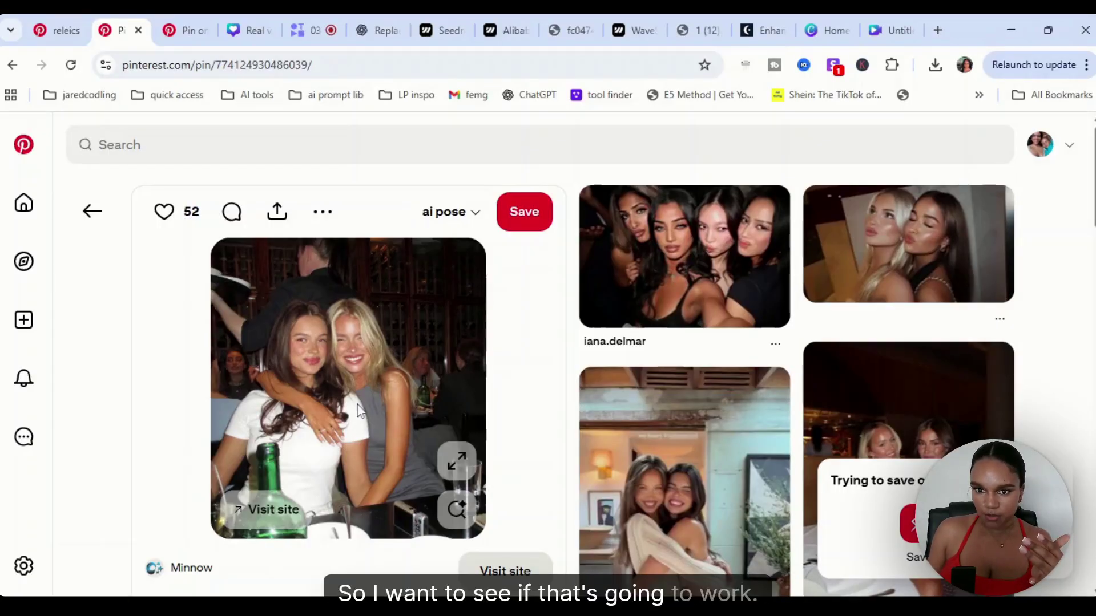
# Review the finished 29.53s Seedream edit of the long-haired blonde in a white blazer.
pyautogui.click(372, 15)
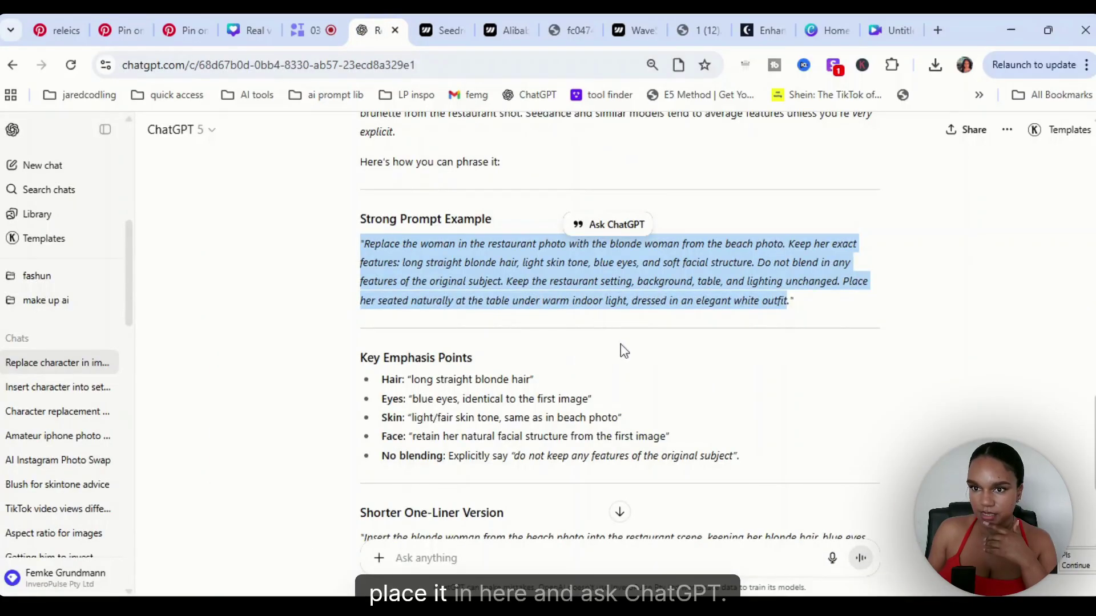
pyautogui.click(439, 30)
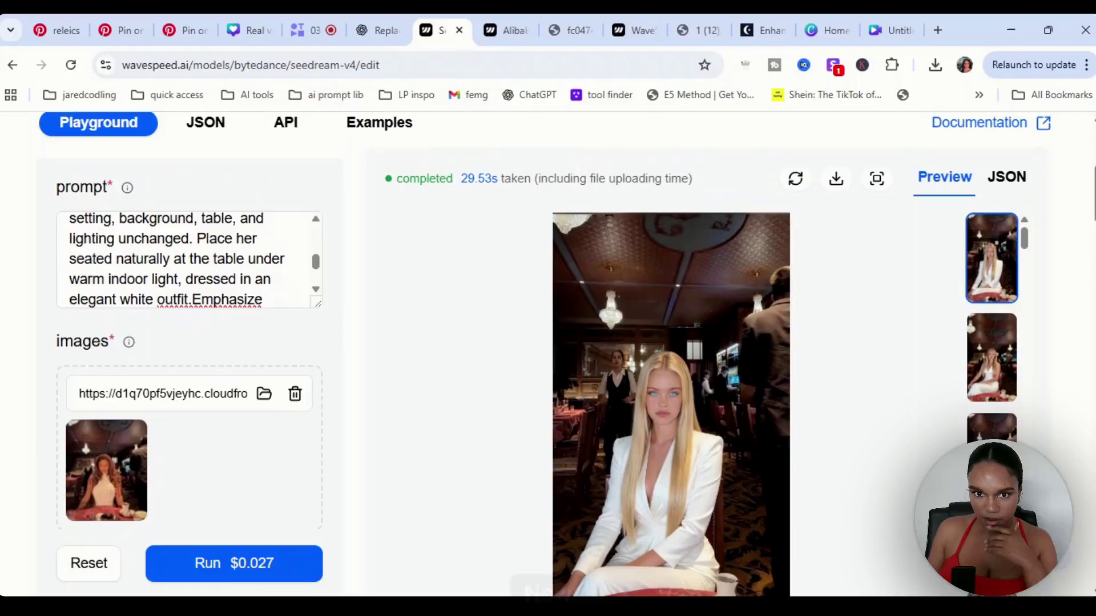
pyautogui.scroll(3, 728, 408)
pyautogui.scroll(-3, 406, 440)
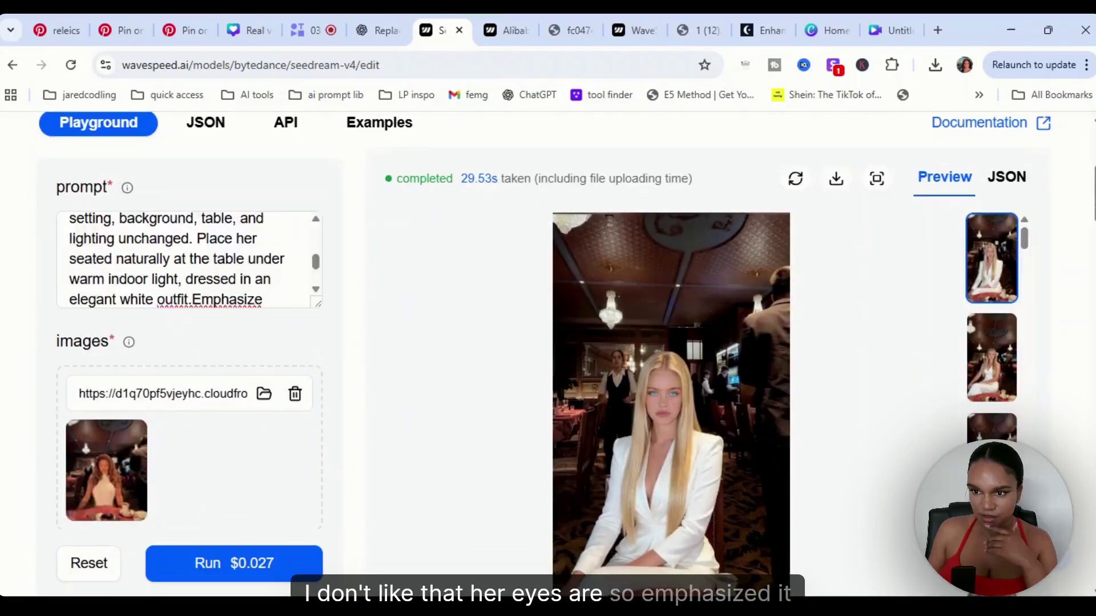
pyautogui.scroll(1, 188, 263)
pyautogui.scroll(4, 189, 260)
pyautogui.scroll(-2, 188, 340)
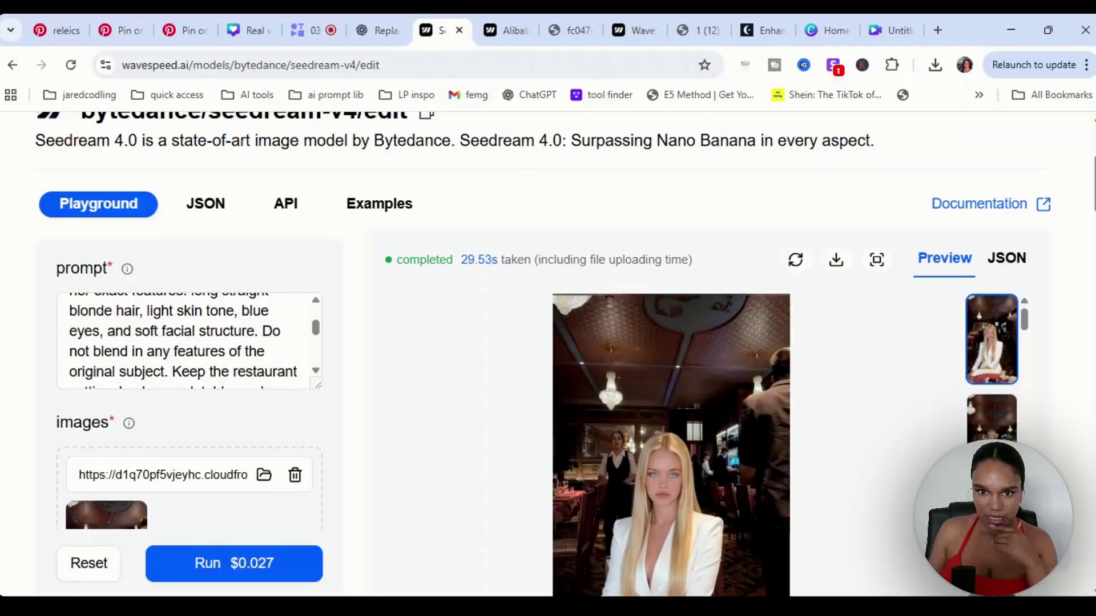
# Edit 'blue eyes' out of the prompt and rerun the Seedream v4 edit.
pyautogui.click(269, 311)
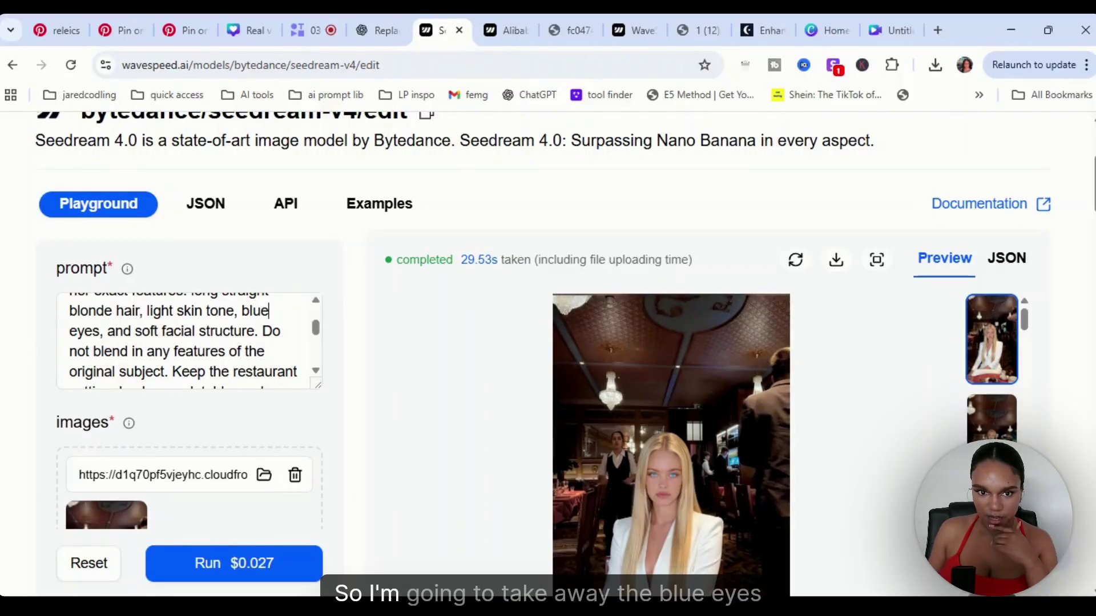
pyautogui.moveTo(100, 331); pyautogui.dragTo(242, 311)
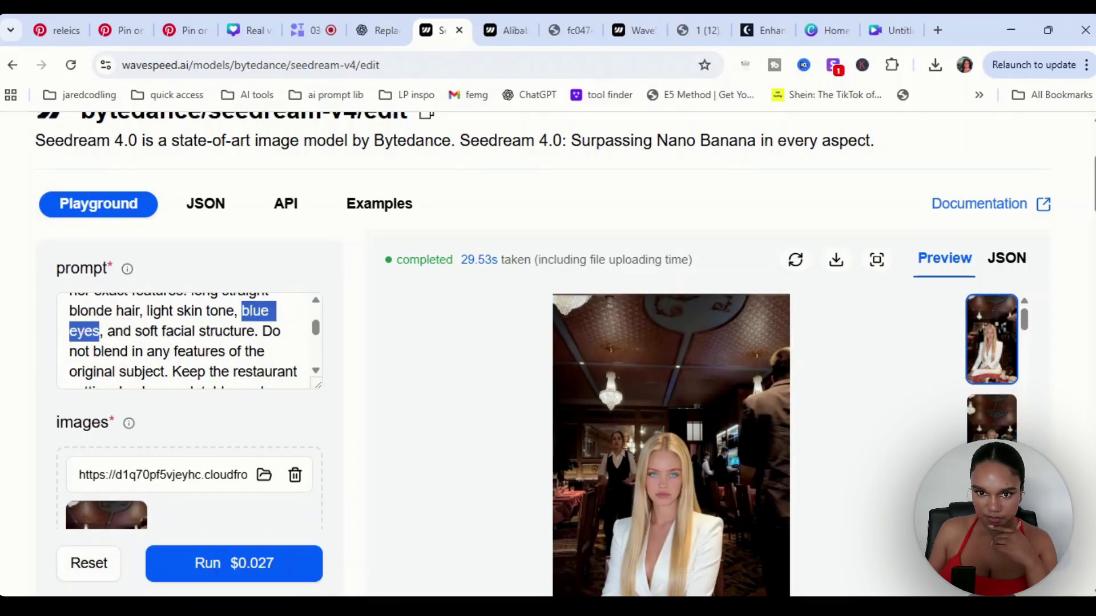
pyautogui.click(234, 564)
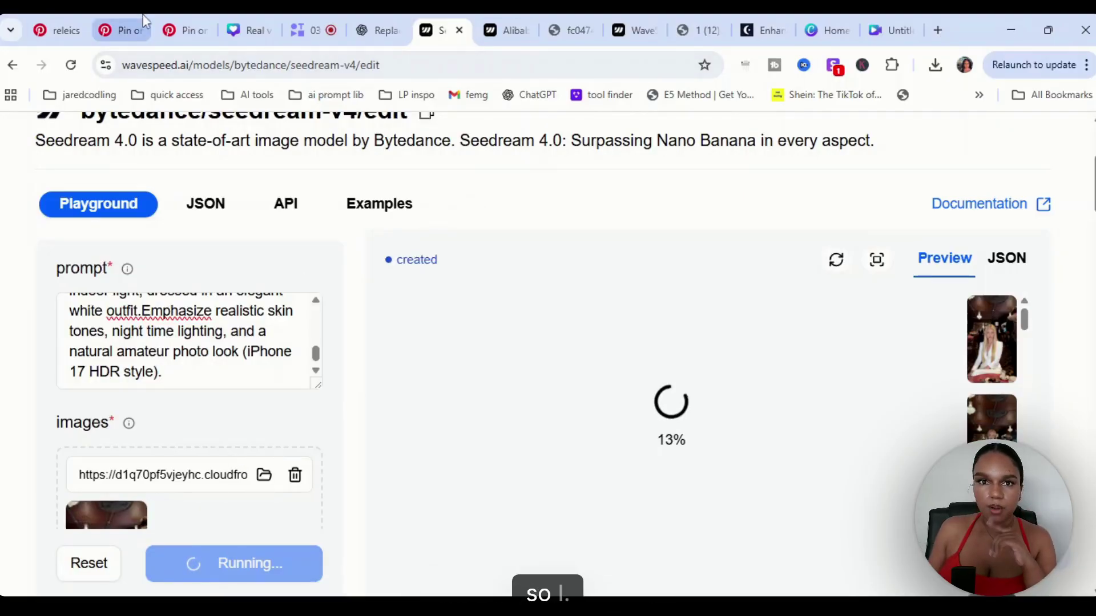
# Open the earlier amateur iPhone photo chat and reread the request about replacing the blonde.
pyautogui.click(363, 29)
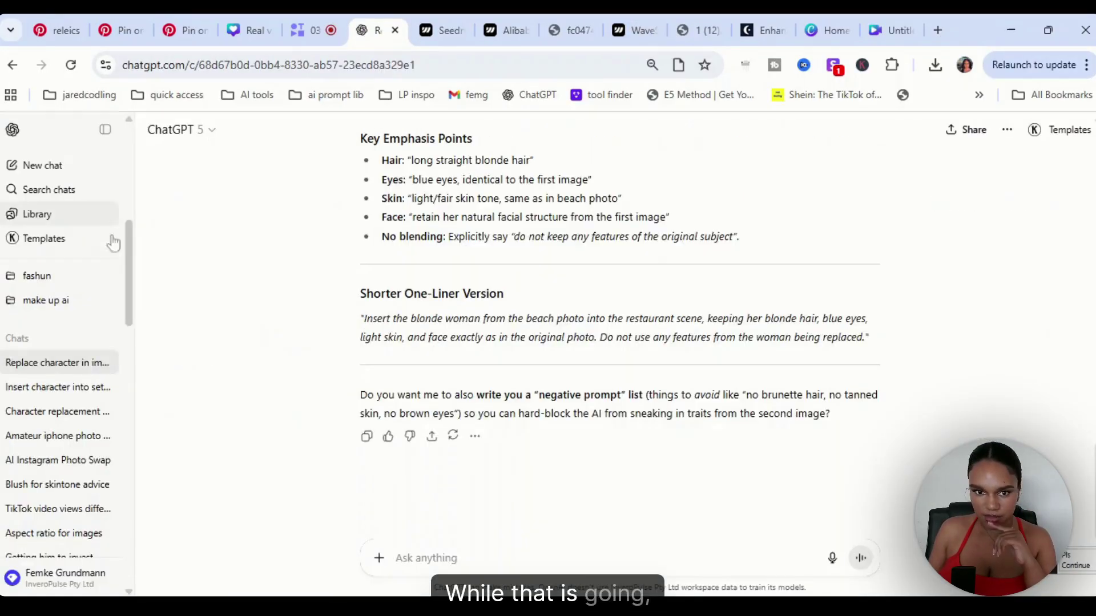
pyautogui.click(50, 437)
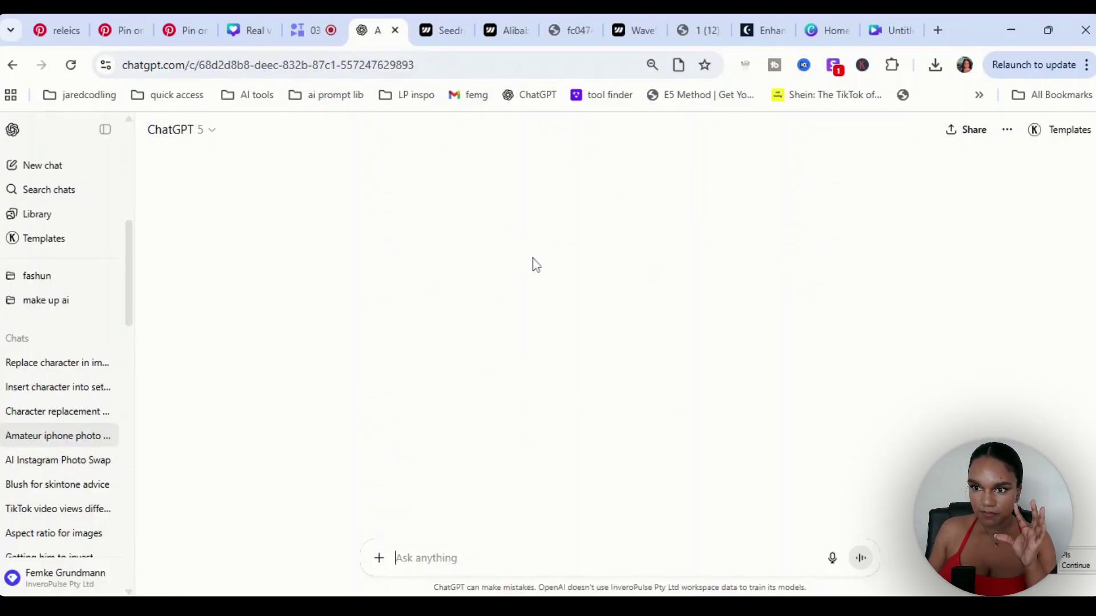
pyautogui.scroll(3, 628, 303)
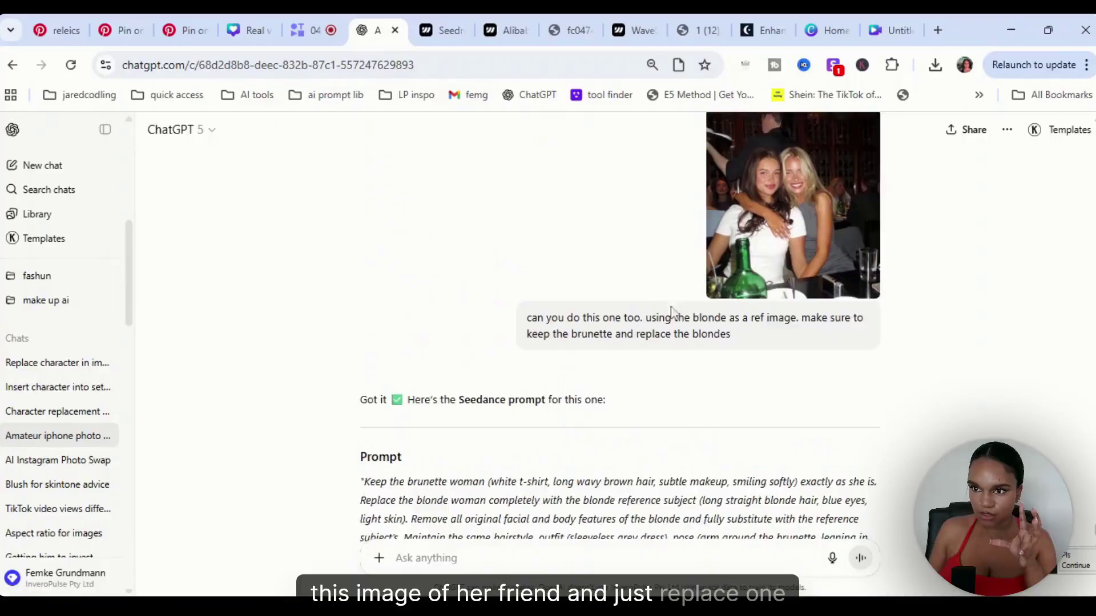
pyautogui.scroll(2, 672, 312)
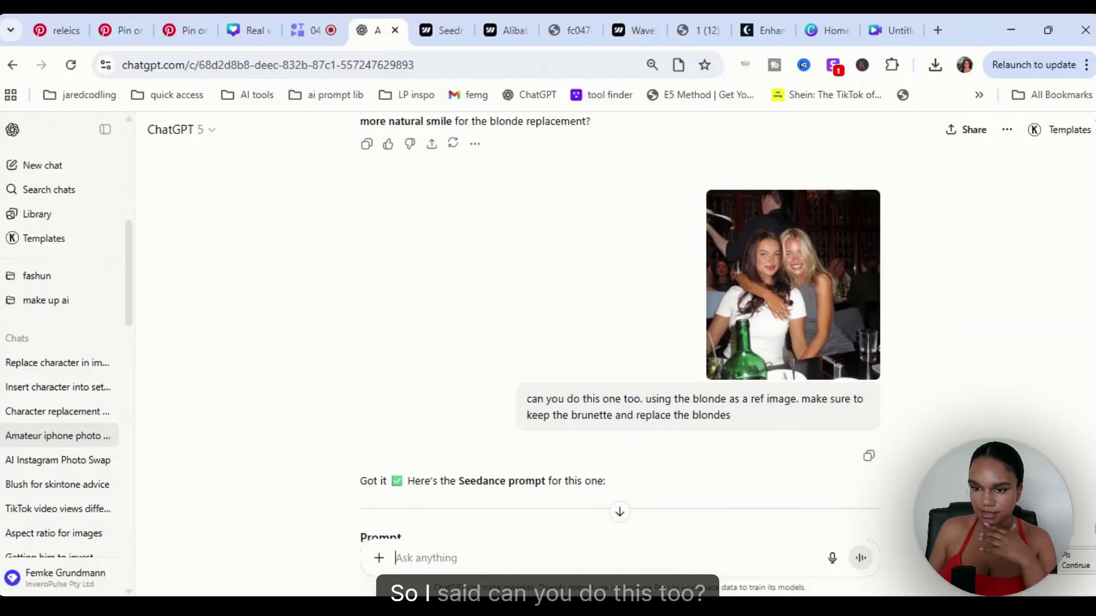
pyautogui.moveTo(531, 399); pyautogui.dragTo(797, 431)
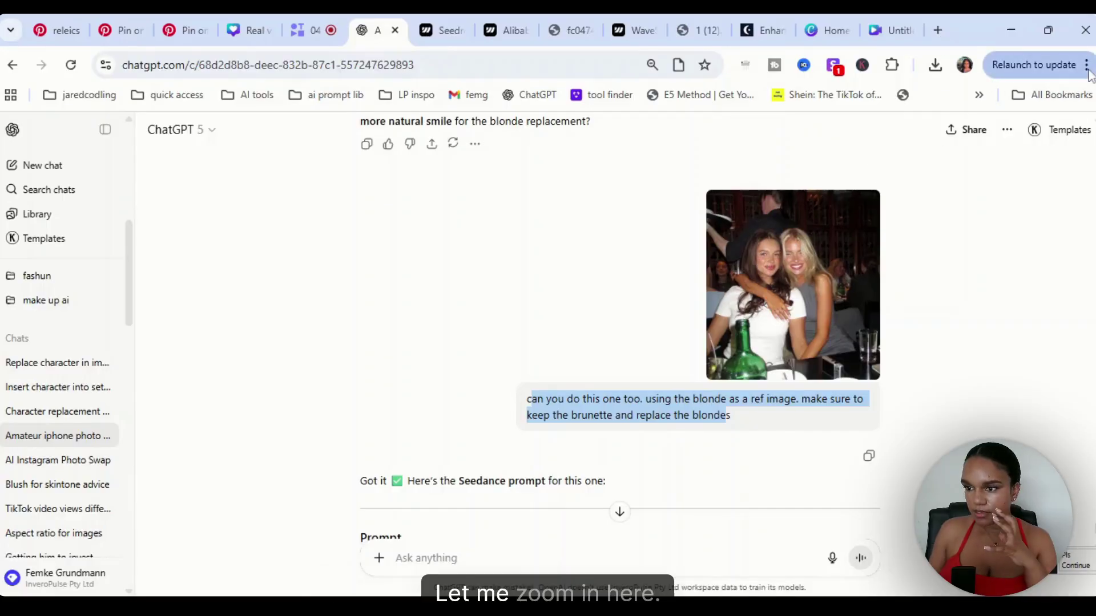
pyautogui.hotkey('ctrl', '+')
pyautogui.hotkey('ctrl', '+')
pyautogui.hotkey('ctrl', '+')
pyautogui.hotkey('ctrl', '+')
pyautogui.hotkey('ctrl', '+')
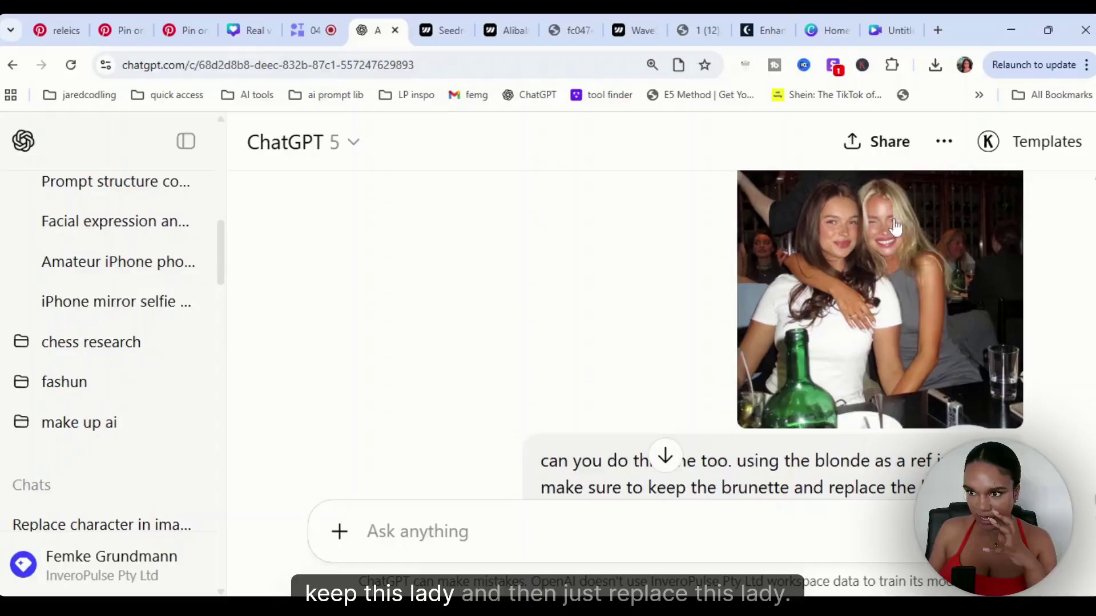
# Copy ChatGPT's generated restaurant swap prompt paragraph and return to Seedream.
pyautogui.scroll(-9, 795, 342)
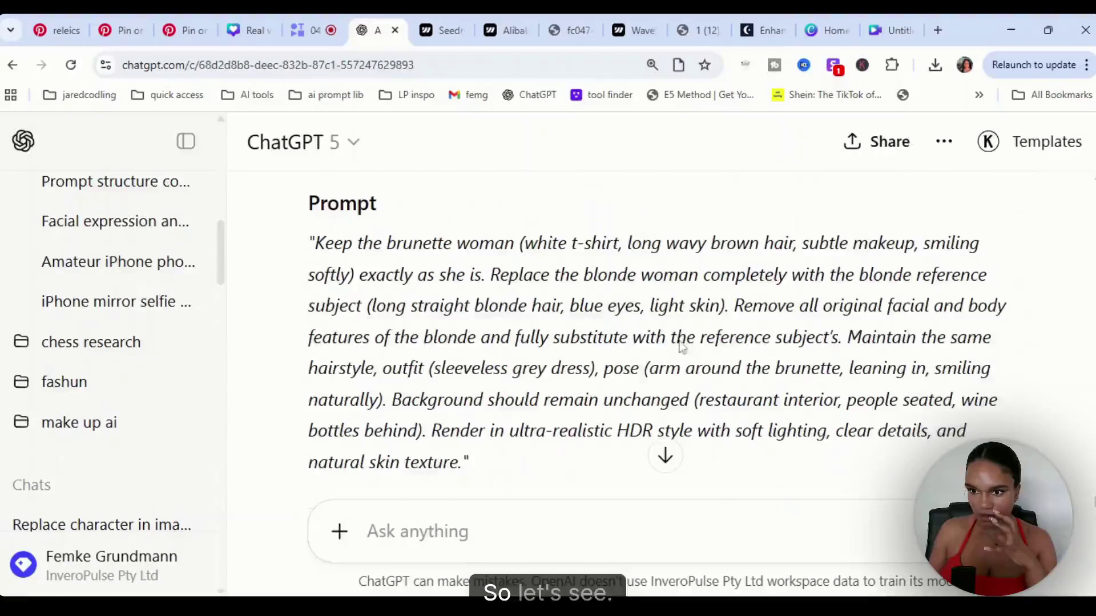
pyautogui.tripleClick(669, 337)
pyautogui.hotkey('ctrl', 'c')
pyautogui.hotkey('ctrl', 'Tab')
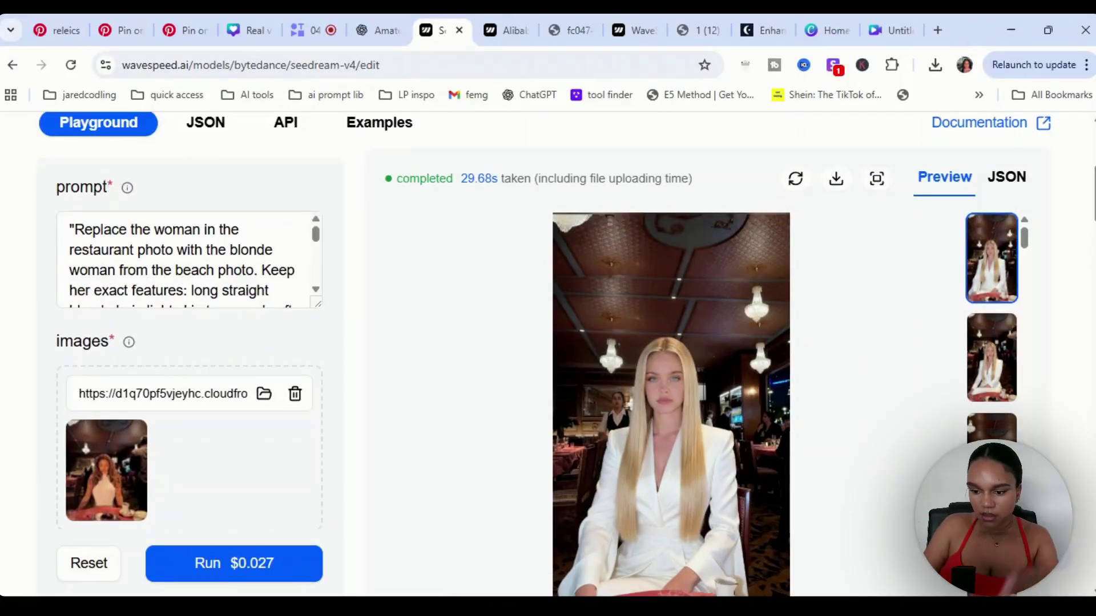
# Change 'straight' to 'wavy' in the prompt's blonde hair description.
pyautogui.press('BackSpace')
pyautogui.press('BackSpace')
pyautogui.press('BackSpace')
pyautogui.write('wavy')
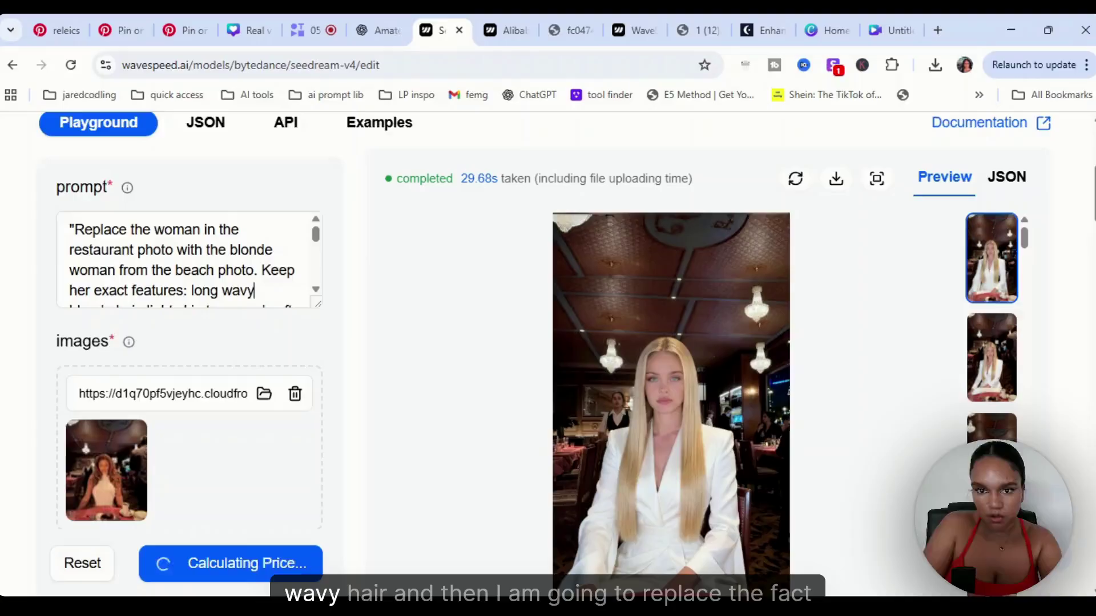
pyautogui.scroll(-1, 368, 250)
pyautogui.scroll(-1, 369, 250)
pyautogui.scroll(-2, 188, 182)
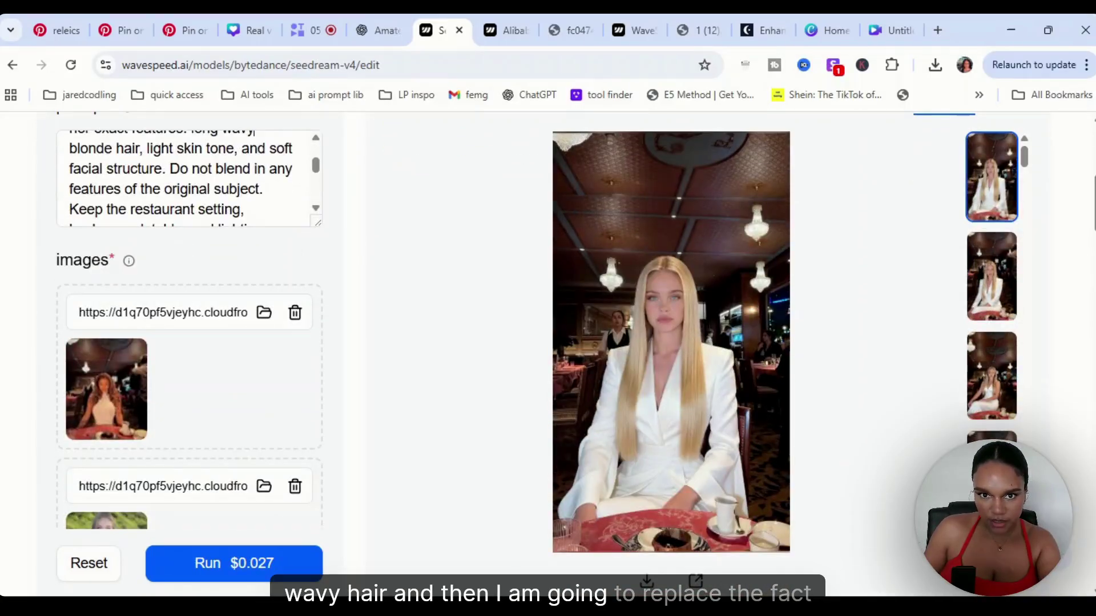
pyautogui.scroll(-2, 228, 212)
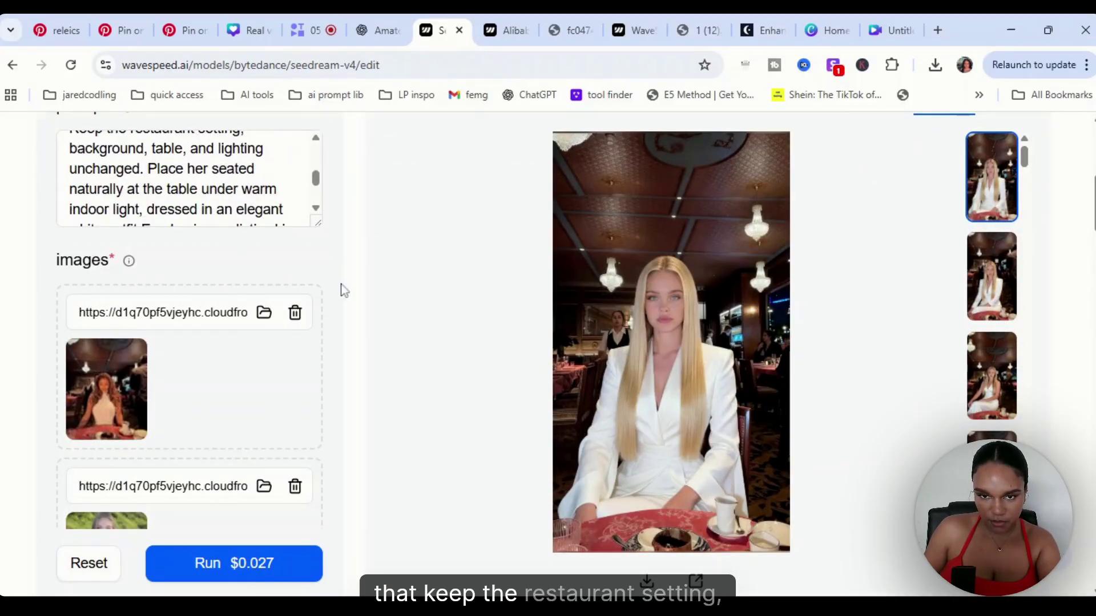
pyautogui.scroll(2, 341, 305)
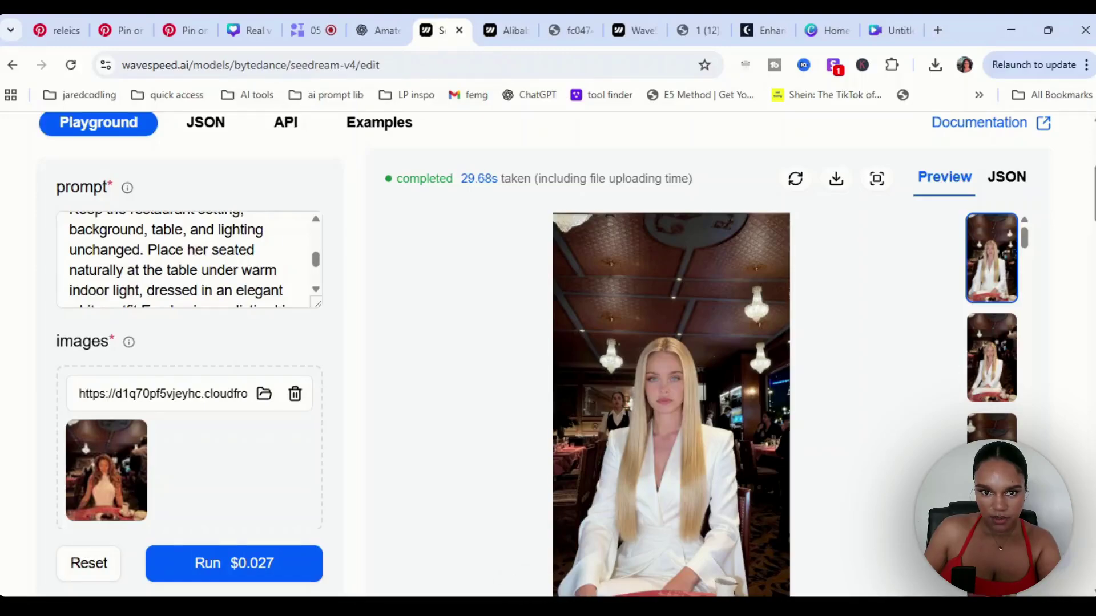
# Add 'clothes,' before 'table' so clothes stay unchanged, and start a new generation.
pyautogui.write('lothes,')
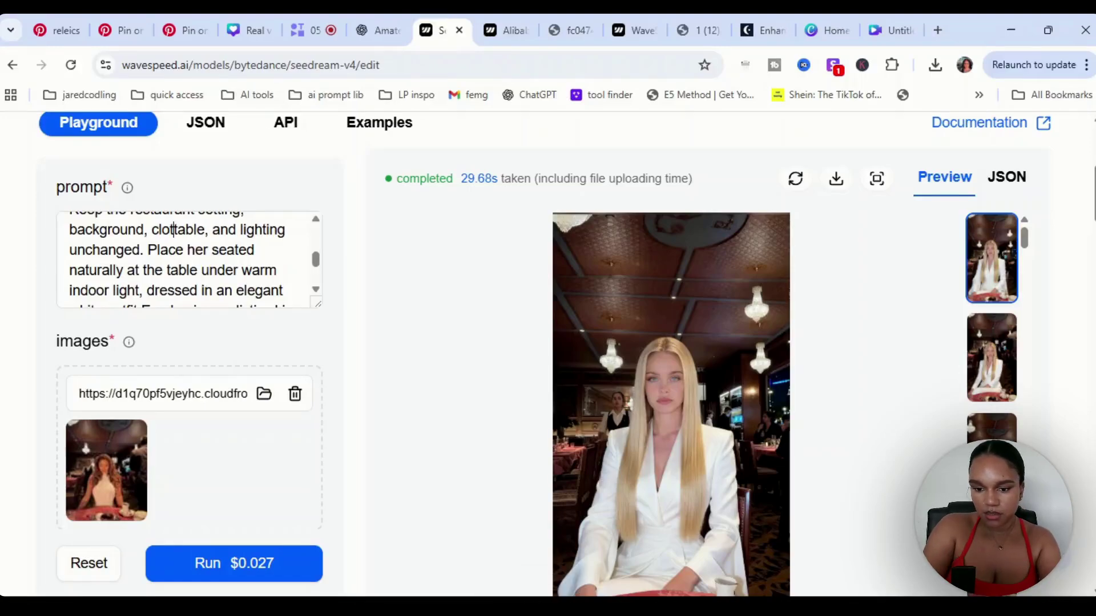
pyautogui.click(234, 563)
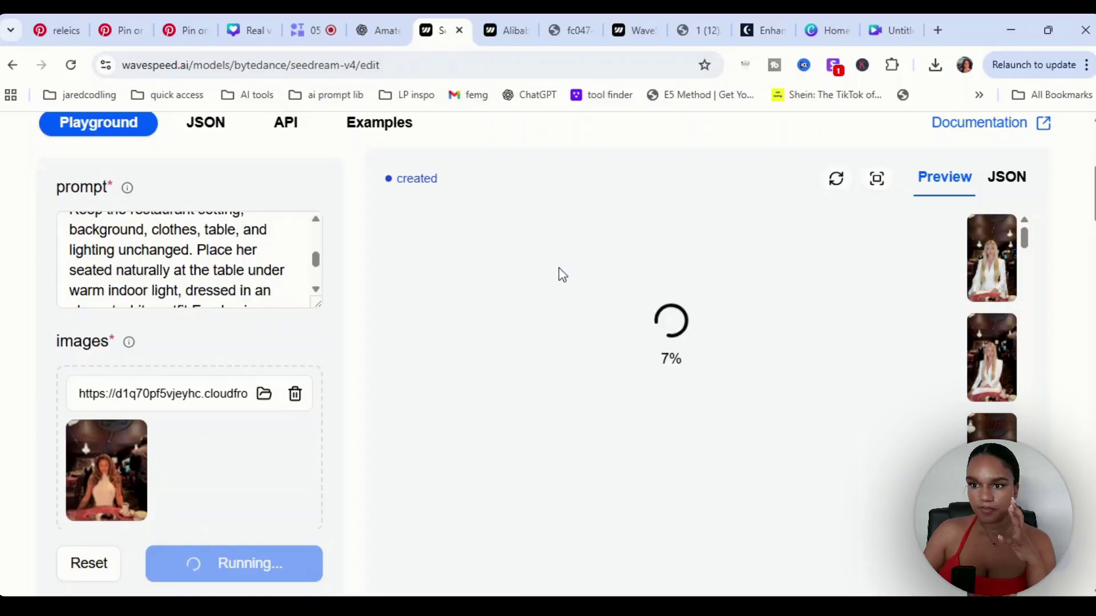
pyautogui.click(376, 30)
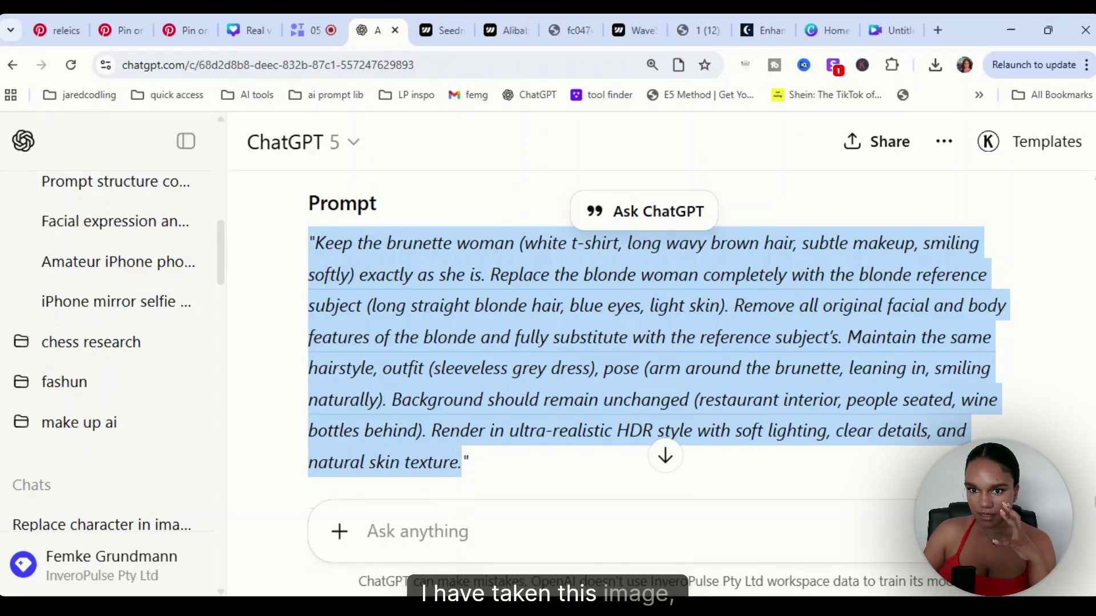
# Follow the rerun until the wavy-haired blonde in a white blazer appears in Seedream.
pyautogui.click(447, 17)
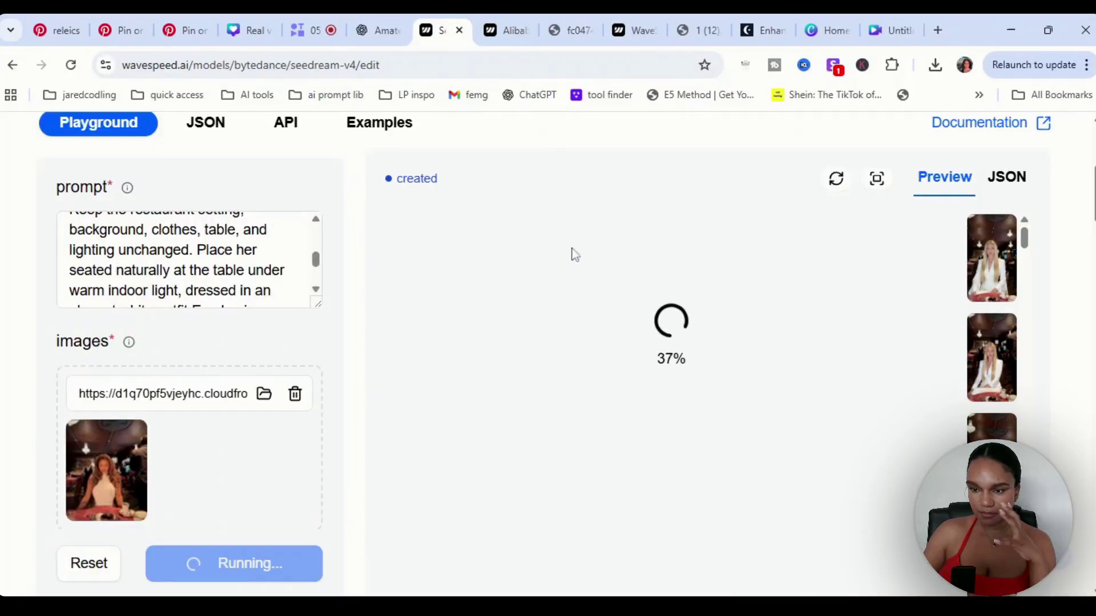
pyautogui.click(386, 17)
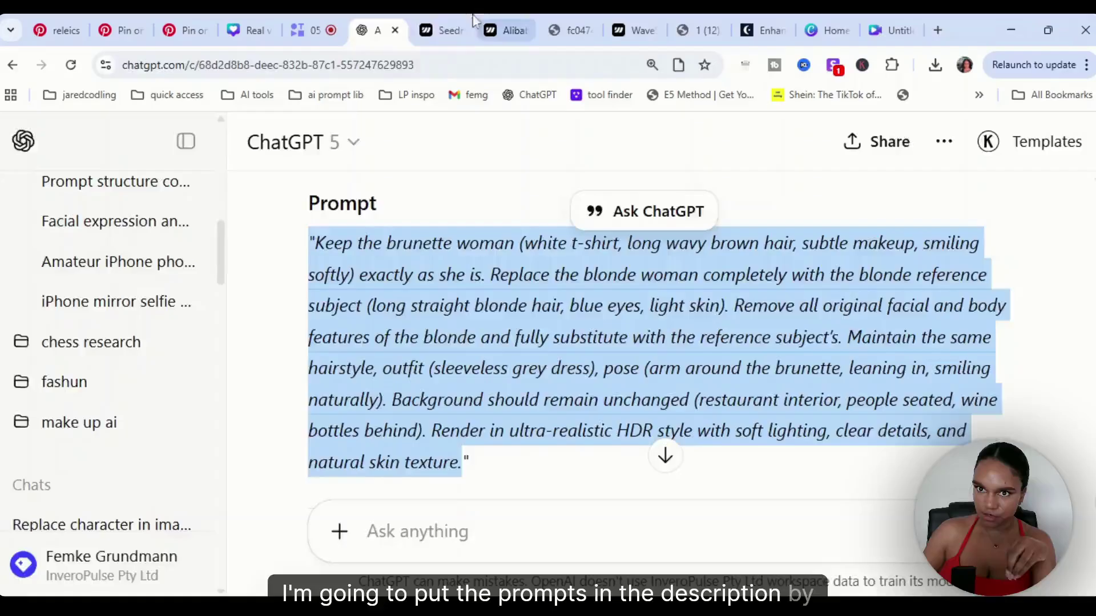
pyautogui.click(448, 17)
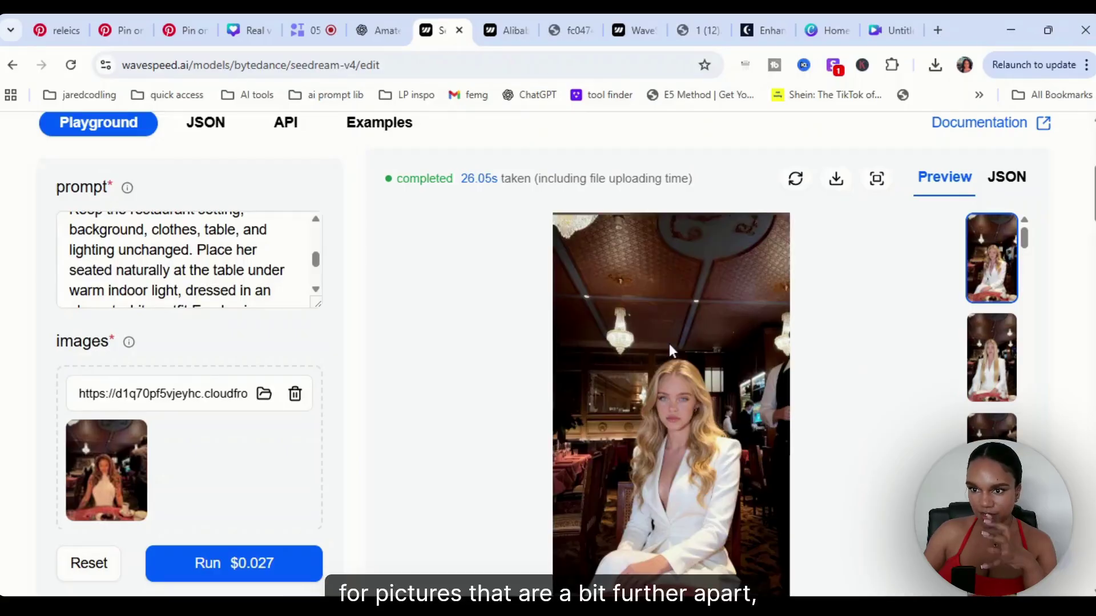
# Scroll through the finished white-blazer result to inspect it.
pyautogui.scroll(-2, 730, 402)
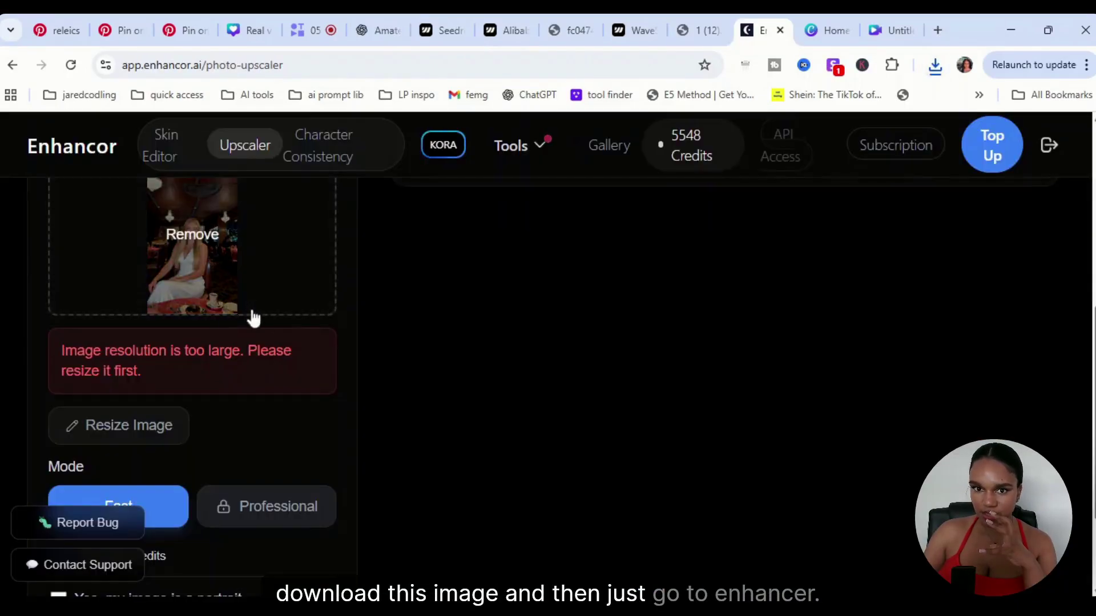
pyautogui.scroll(1, 252, 314)
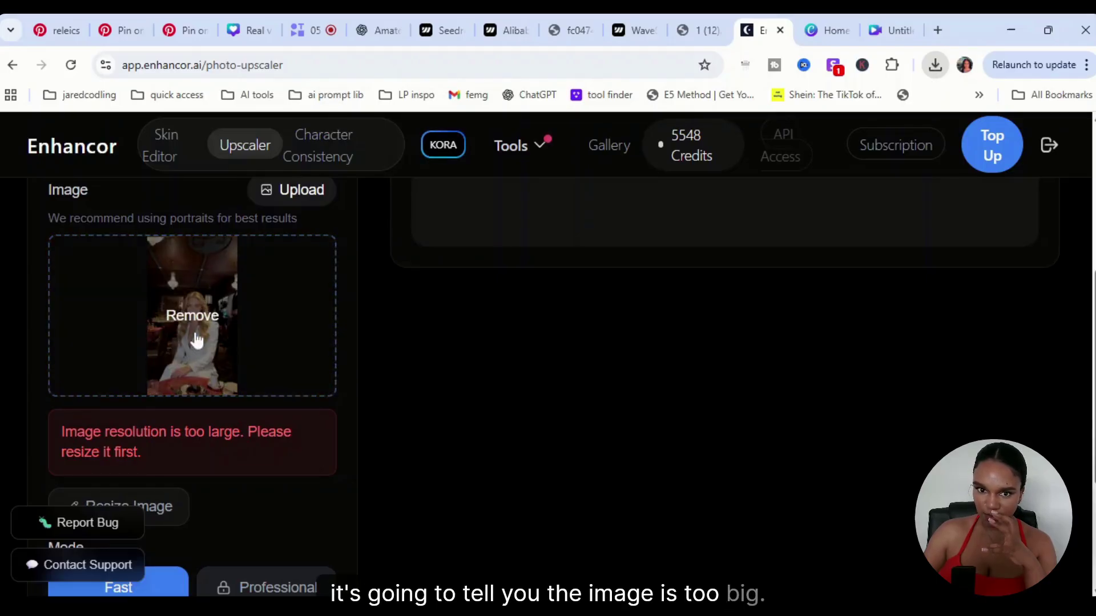
# Paste the wavy-haired blazer photo into the Canva story design and open its download settings.
pyautogui.click(894, 32)
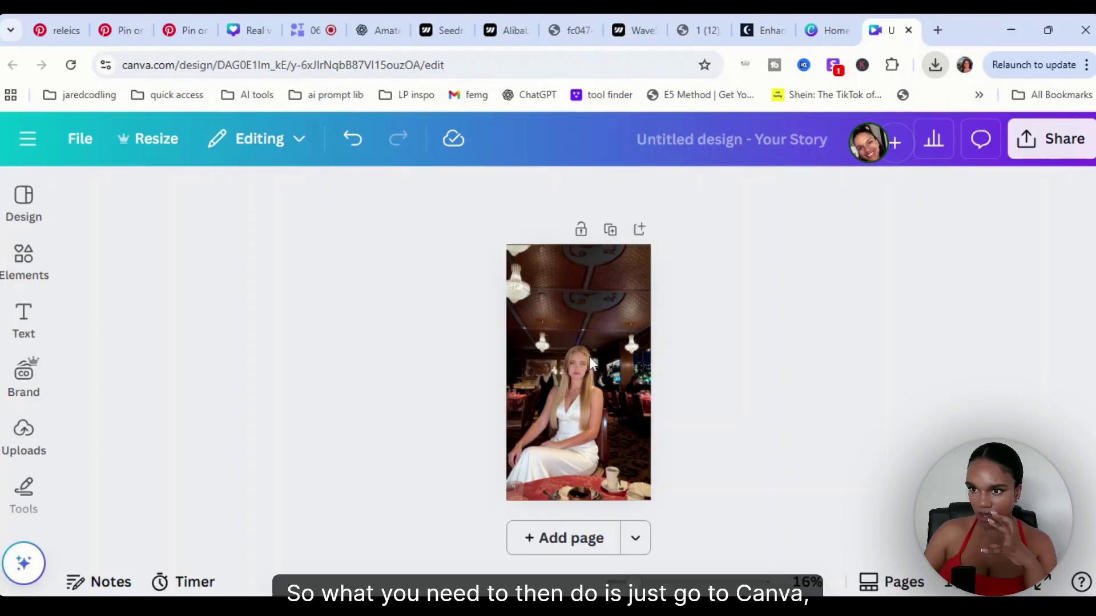
pyautogui.hotkey('ctrl', 'v')
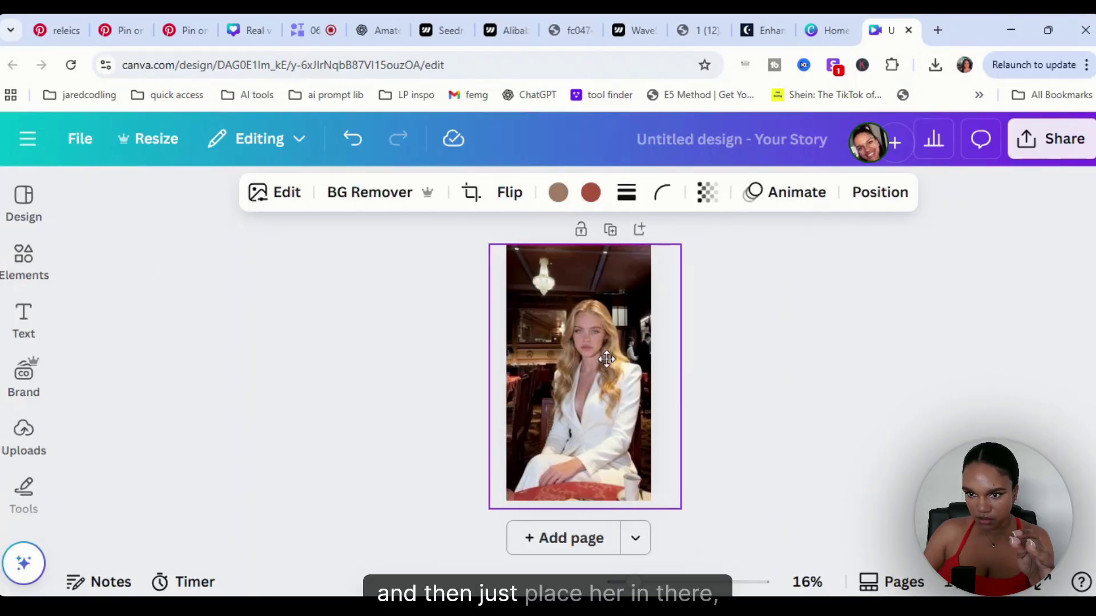
pyautogui.press('Escape')
pyautogui.click(1052, 138)
pyautogui.click(799, 463)
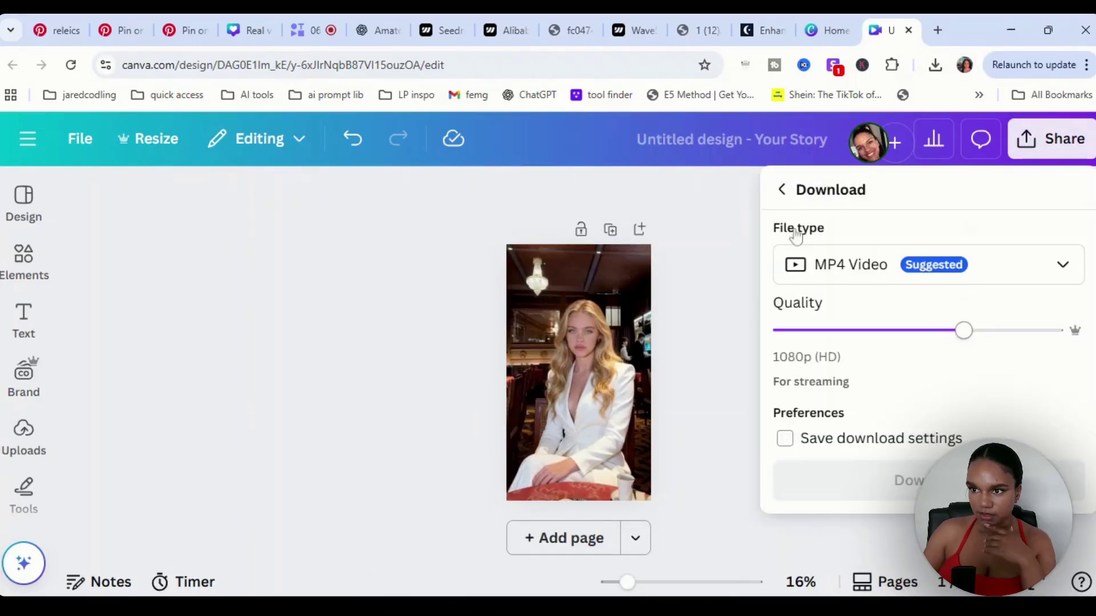
# View the downloaded 1 (12).jpeg and zoom in on the woman's face to check for blurriness.
pyautogui.click(765, 30)
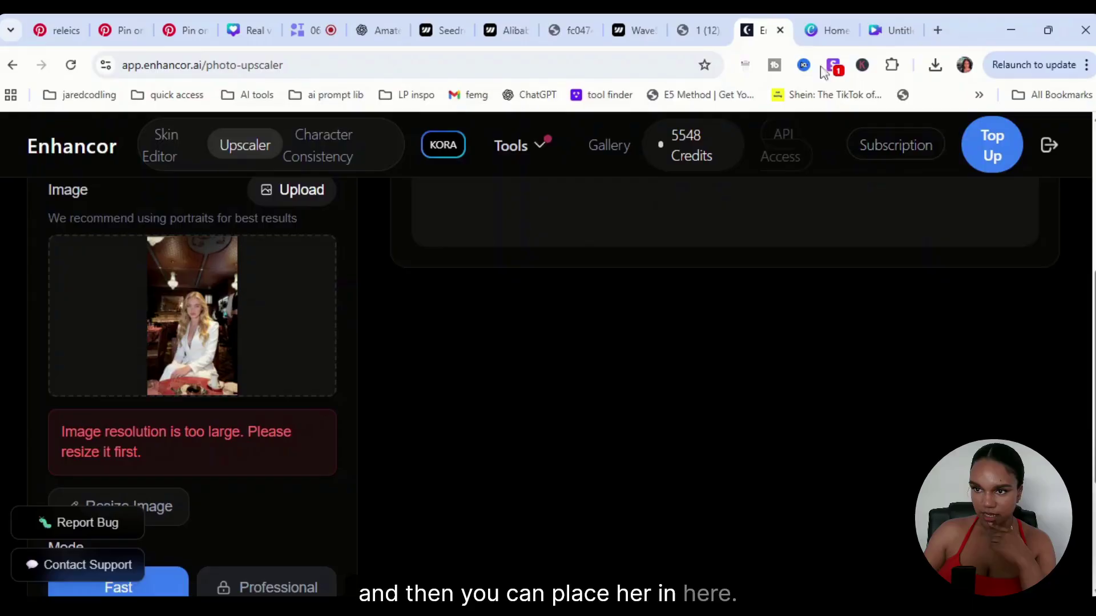
pyautogui.click(701, 31)
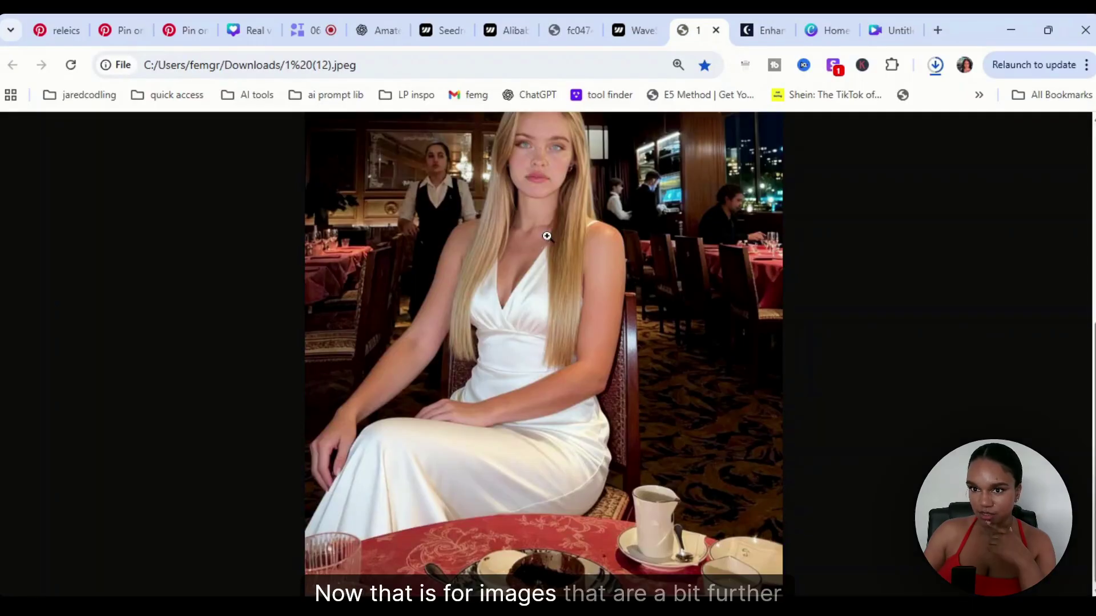
pyautogui.scroll(3, 548, 203)
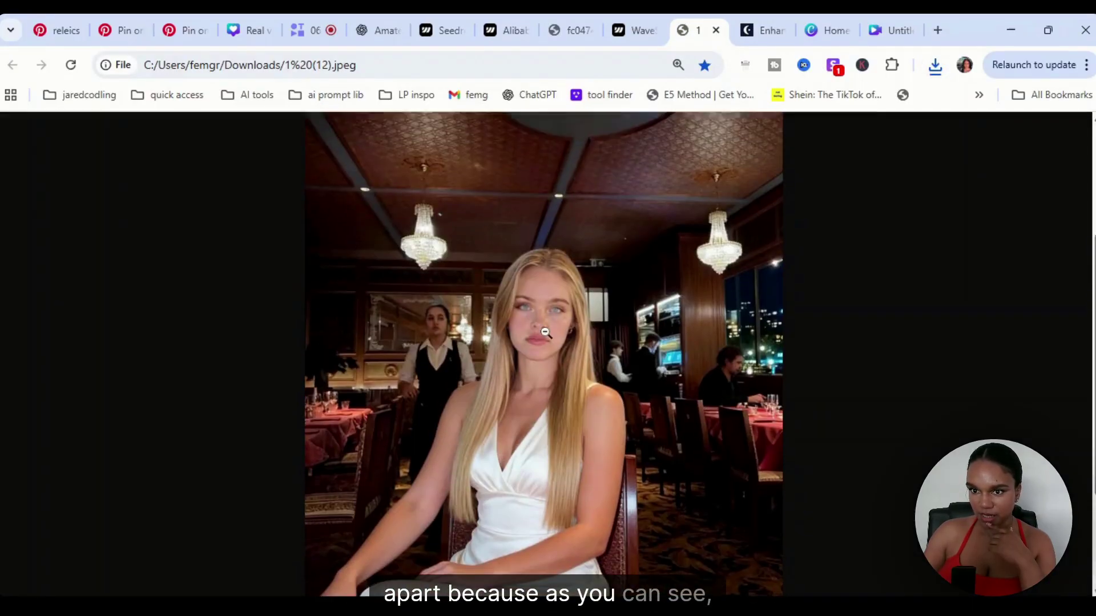
pyautogui.click(547, 202)
pyautogui.click(191, 451)
pyautogui.click(570, 342)
pyautogui.scroll(2, 606, 419)
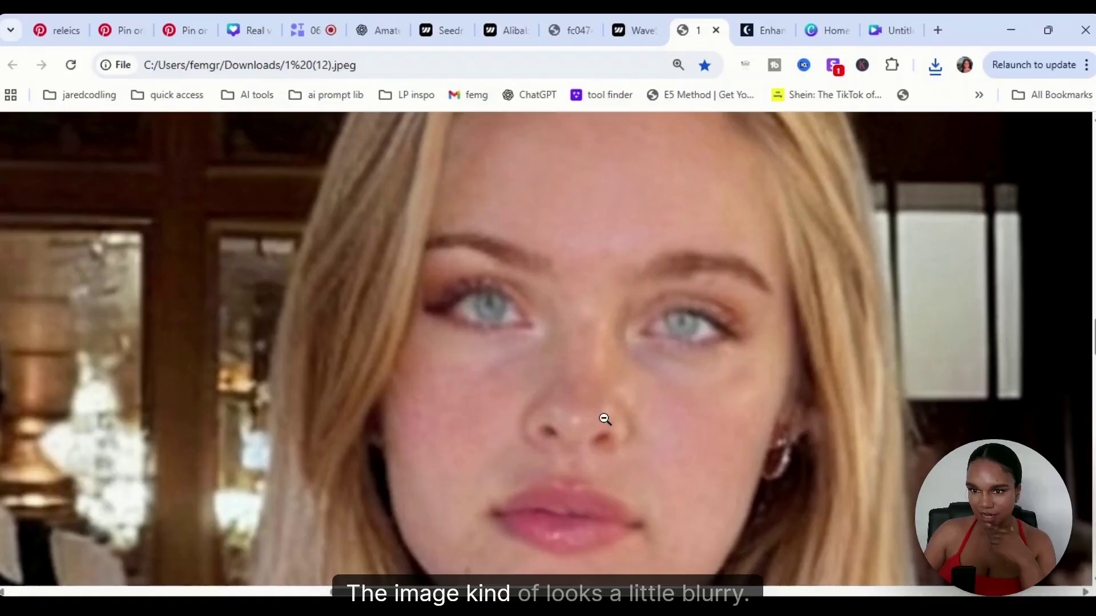
# Replace the rejected Enhancor upload with the resized Canva image, mark it a portrait, and open Gallery.
pyautogui.click(768, 28)
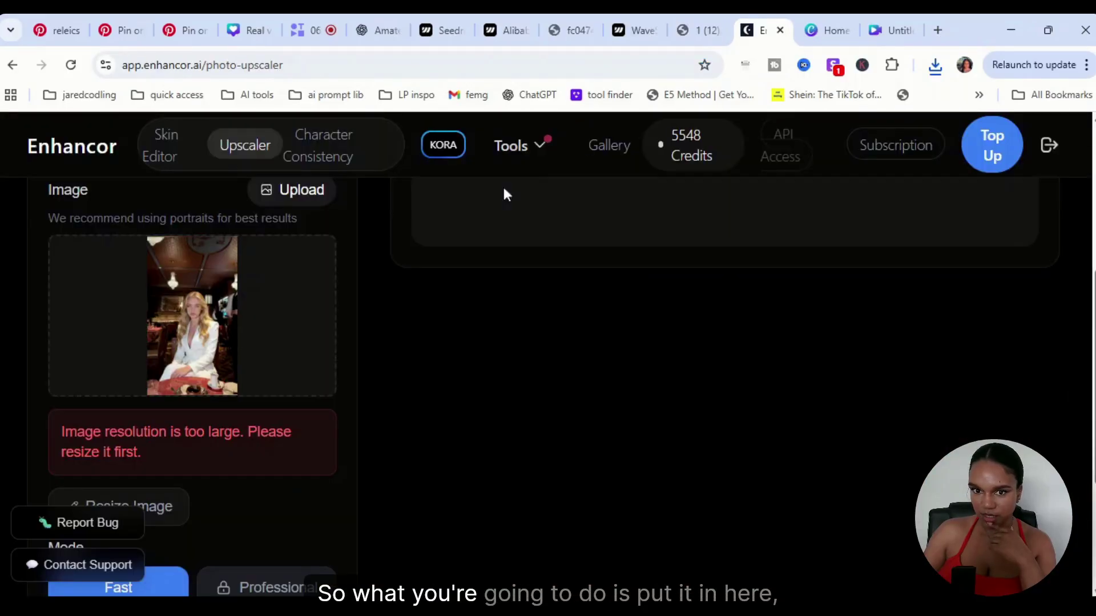
pyautogui.moveTo(839, 100); pyautogui.dragTo(101, 350)
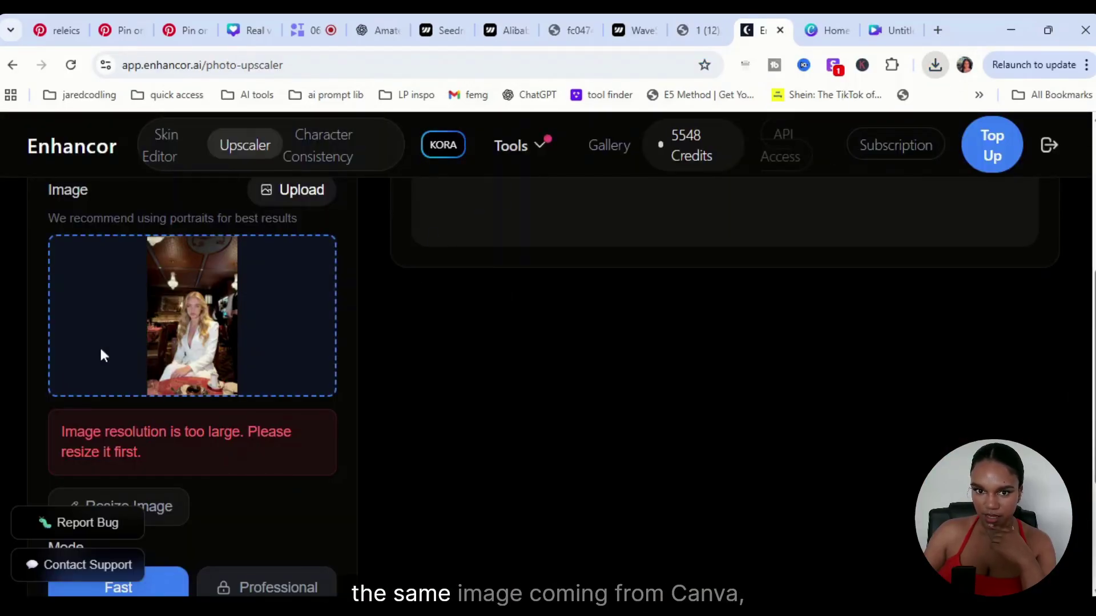
pyautogui.scroll(-2, 160, 440)
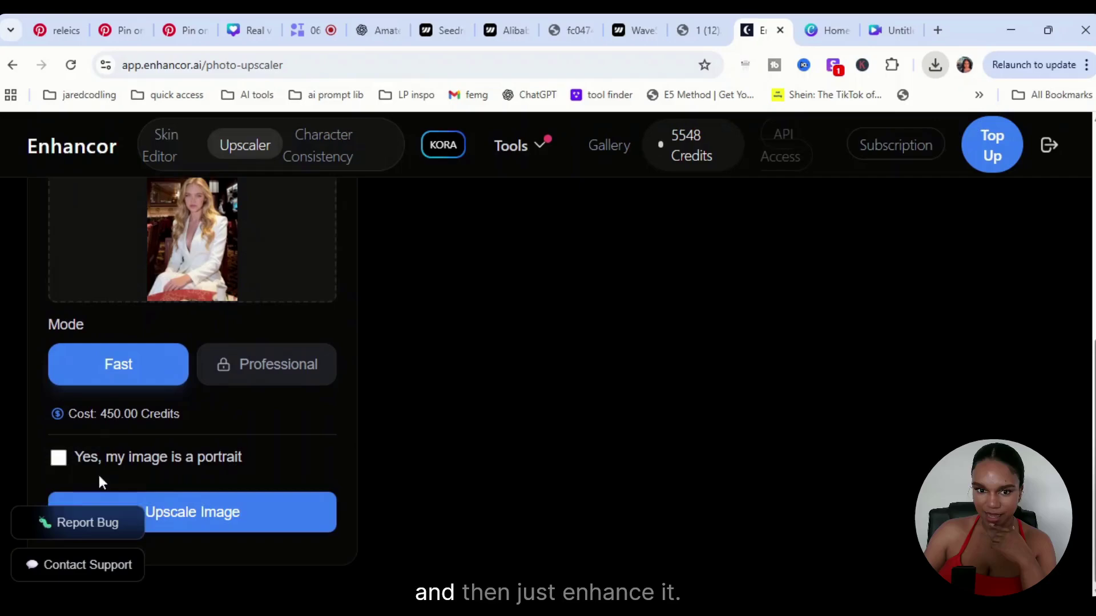
pyautogui.click(58, 460)
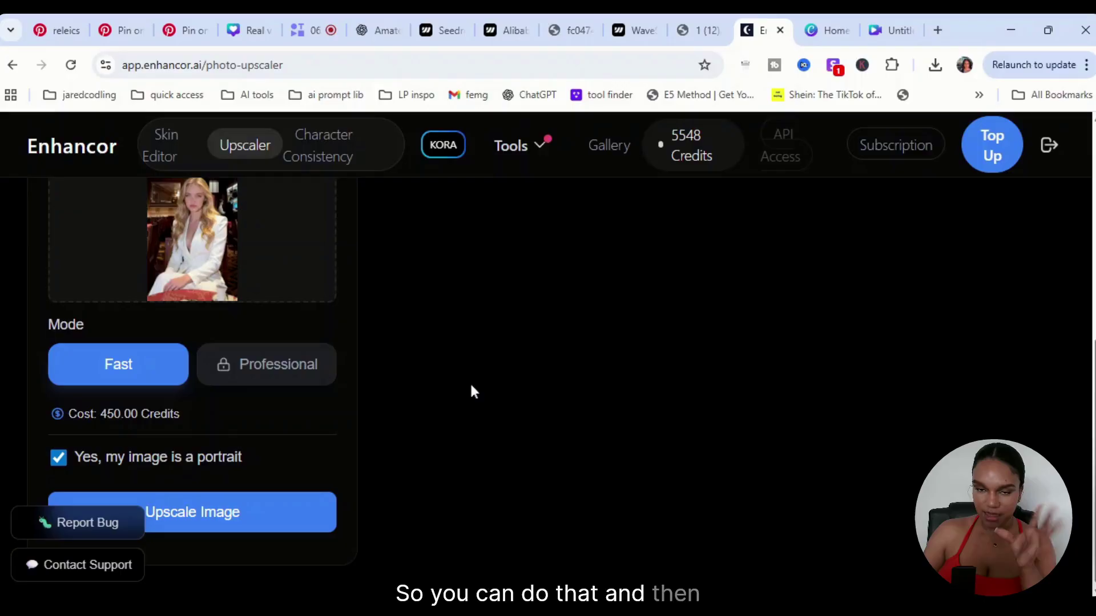
pyautogui.scroll(2, 297, 291)
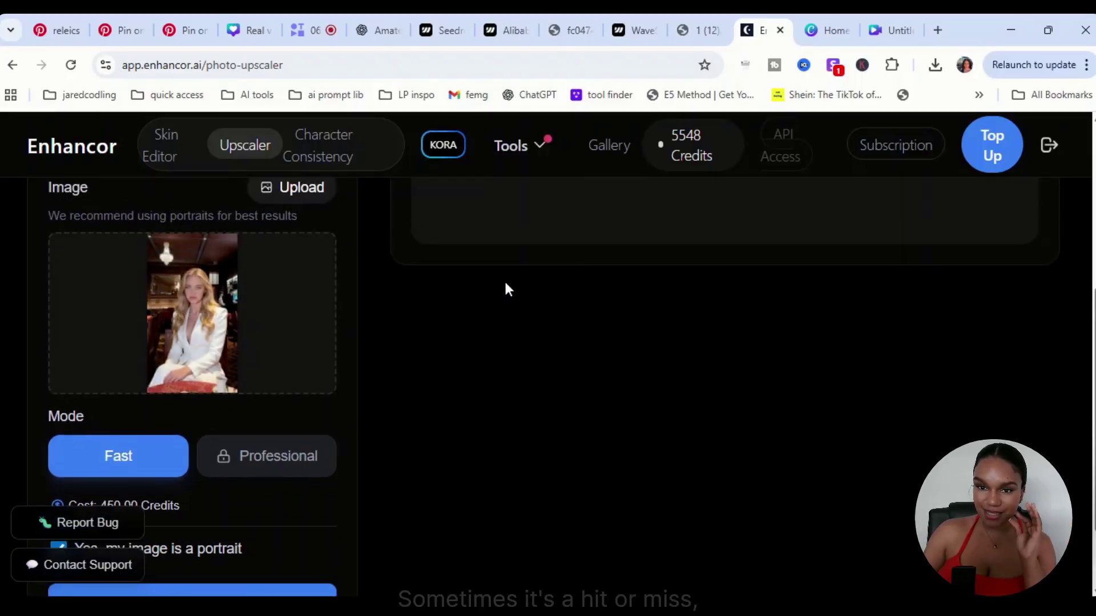
pyautogui.scroll(4, 508, 291)
pyautogui.click(613, 150)
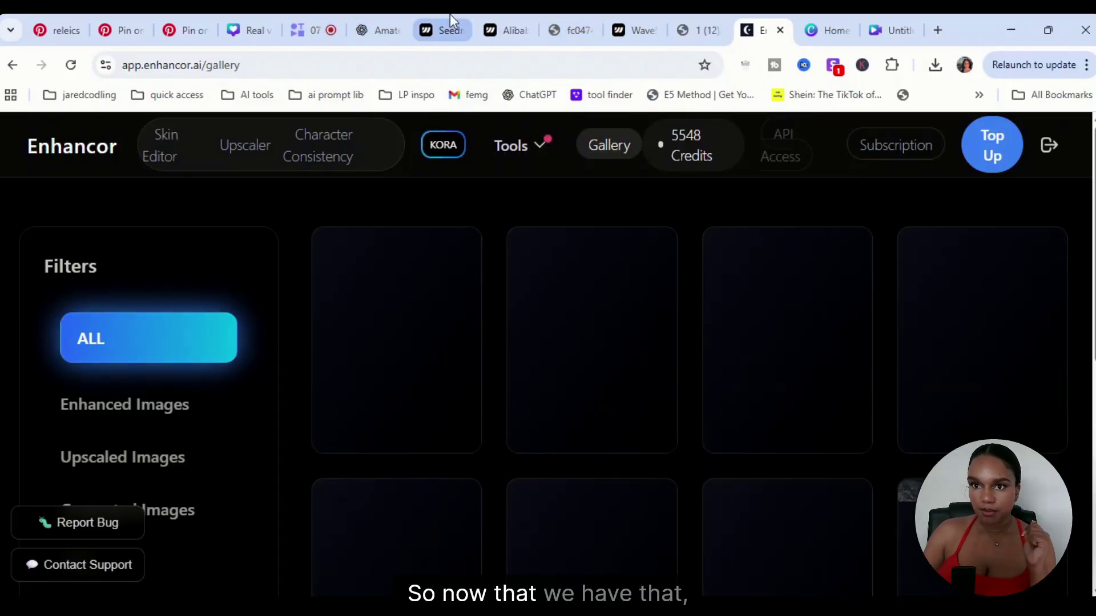
# Paste the new HDR-style prompt from ChatGPT over the existing Seedream prompt.
pyautogui.click(450, 16)
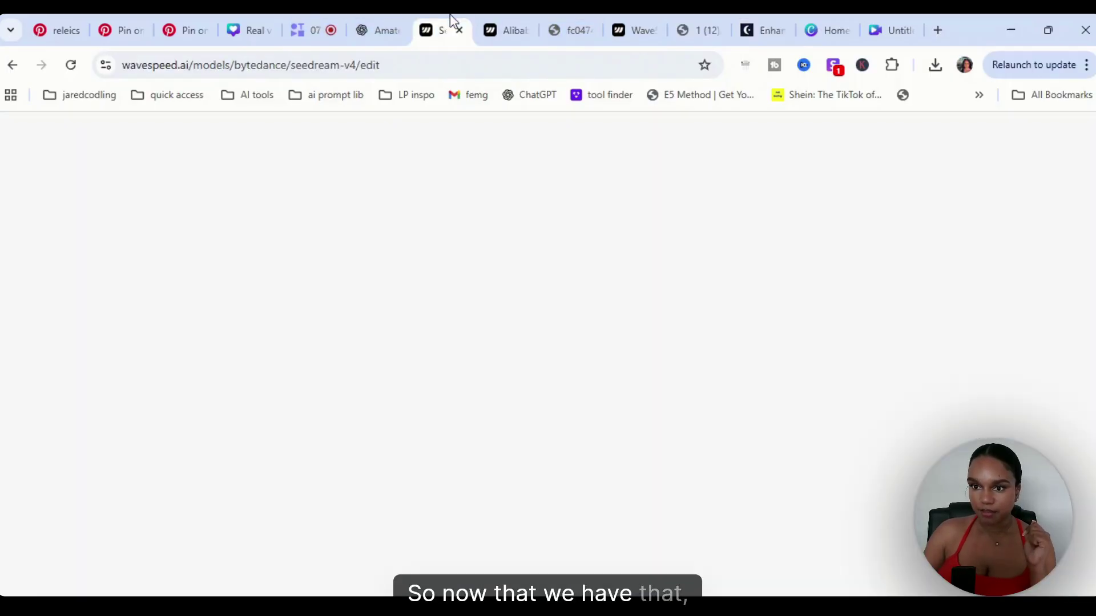
pyautogui.click(381, 29)
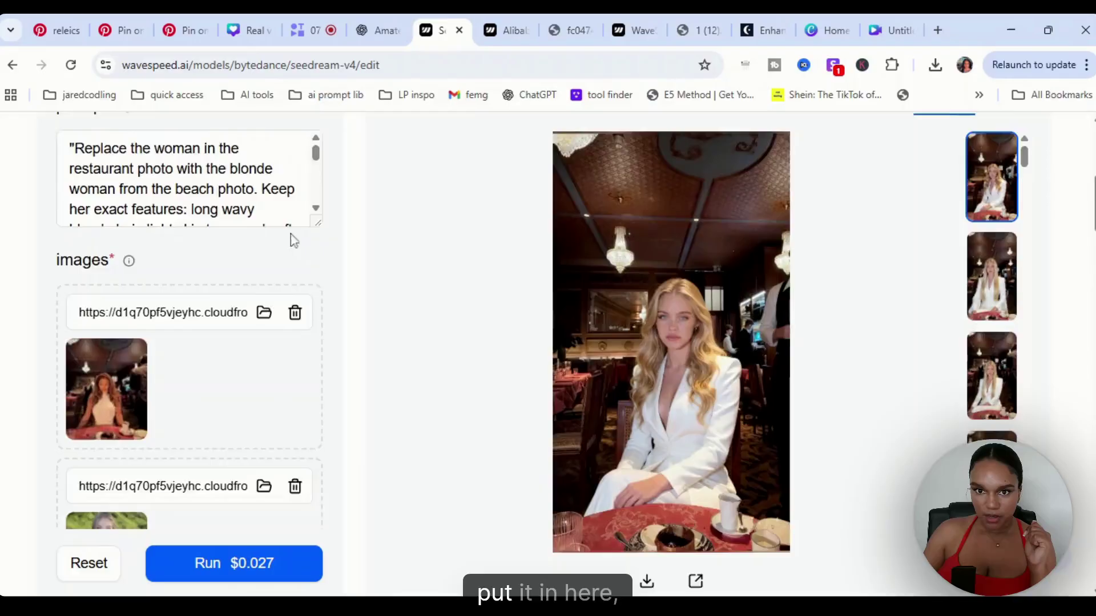
pyautogui.scroll(-5, 289, 235)
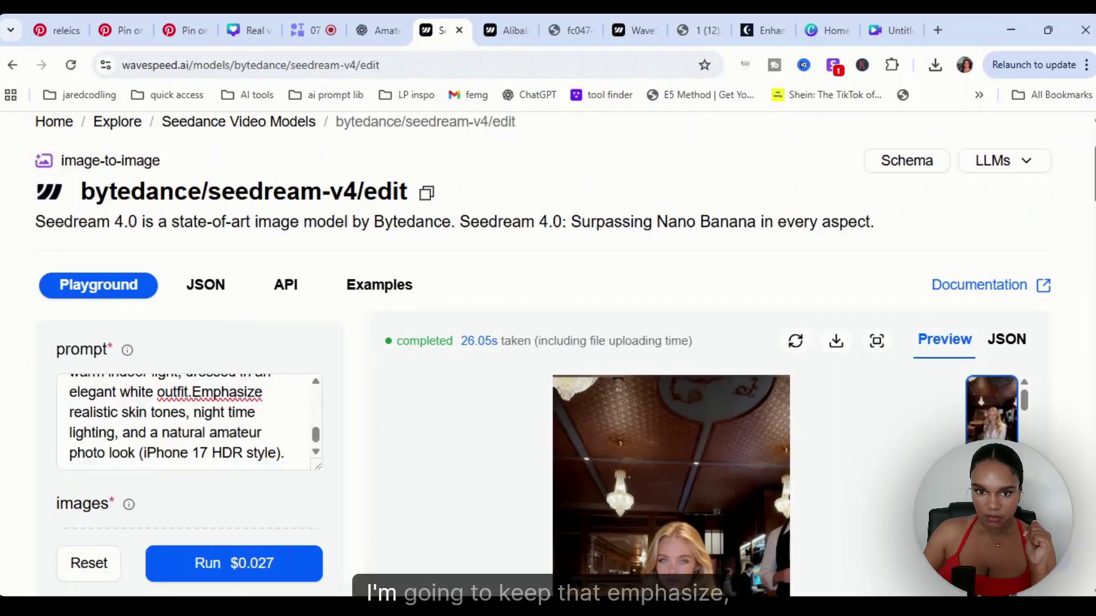
pyautogui.moveTo(192, 392); pyautogui.dragTo(76, 367)
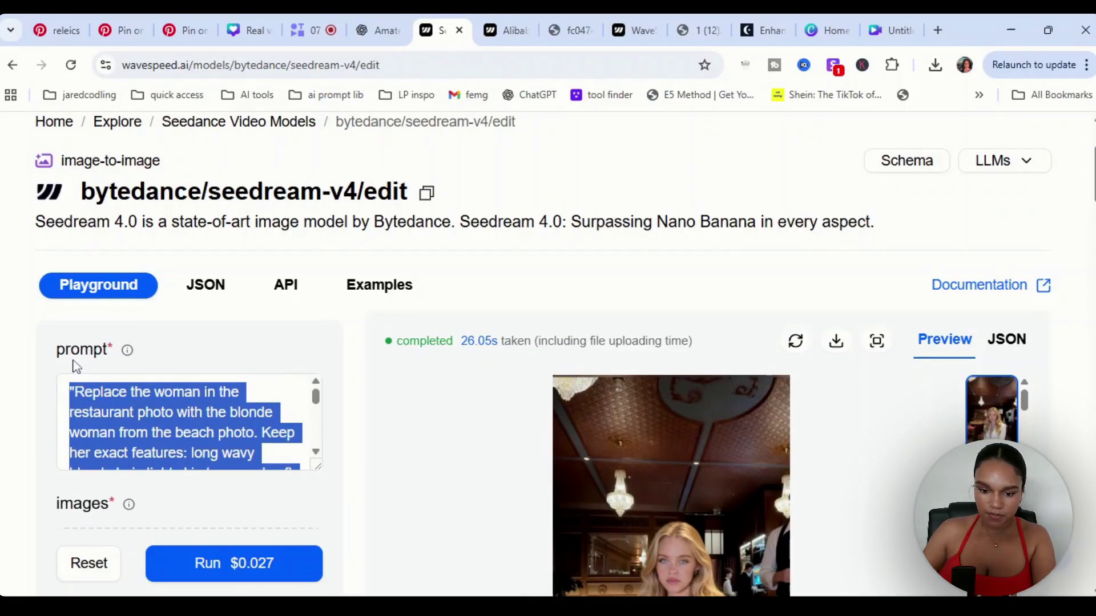
pyautogui.hotkey('ctrl', 'v')
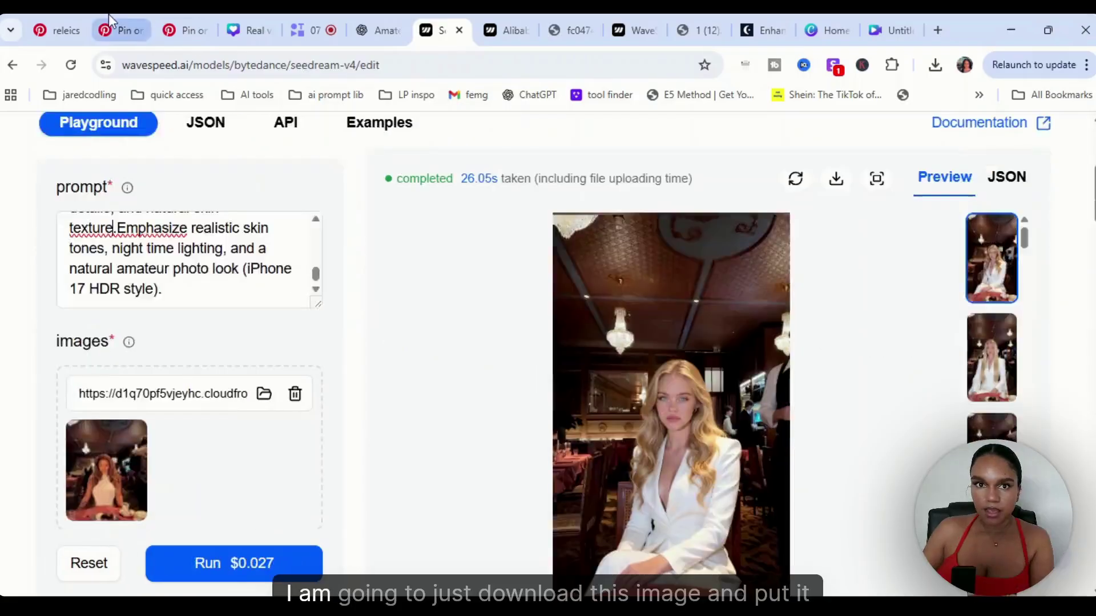
# Bring in the two-women Pinterest restaurant photo for the edit, then open the Enhancor gallery.
pyautogui.click(120, 31)
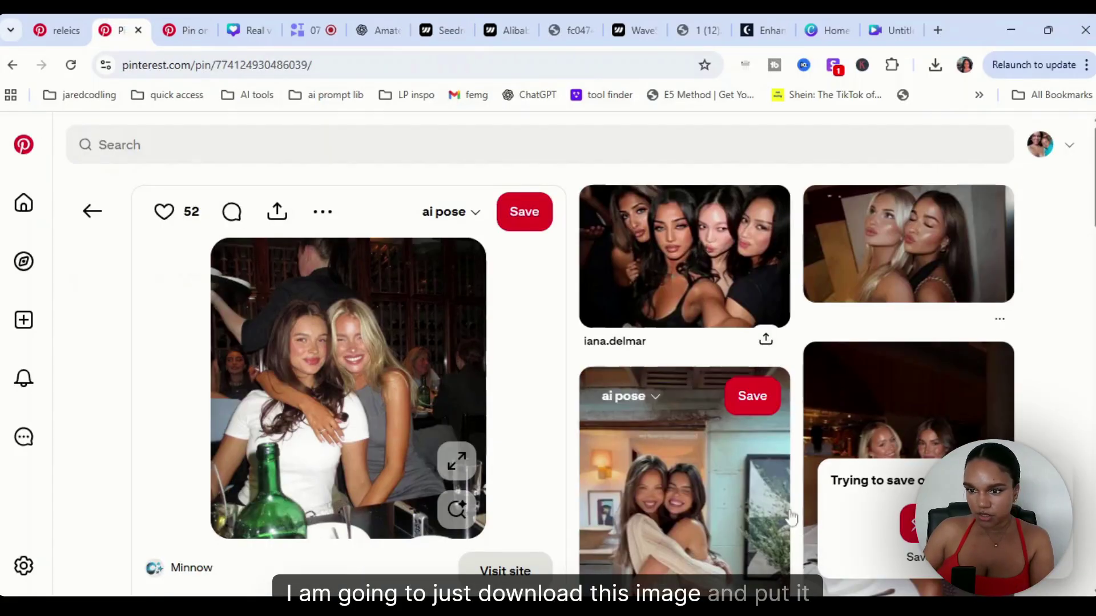
pyautogui.click(442, 30)
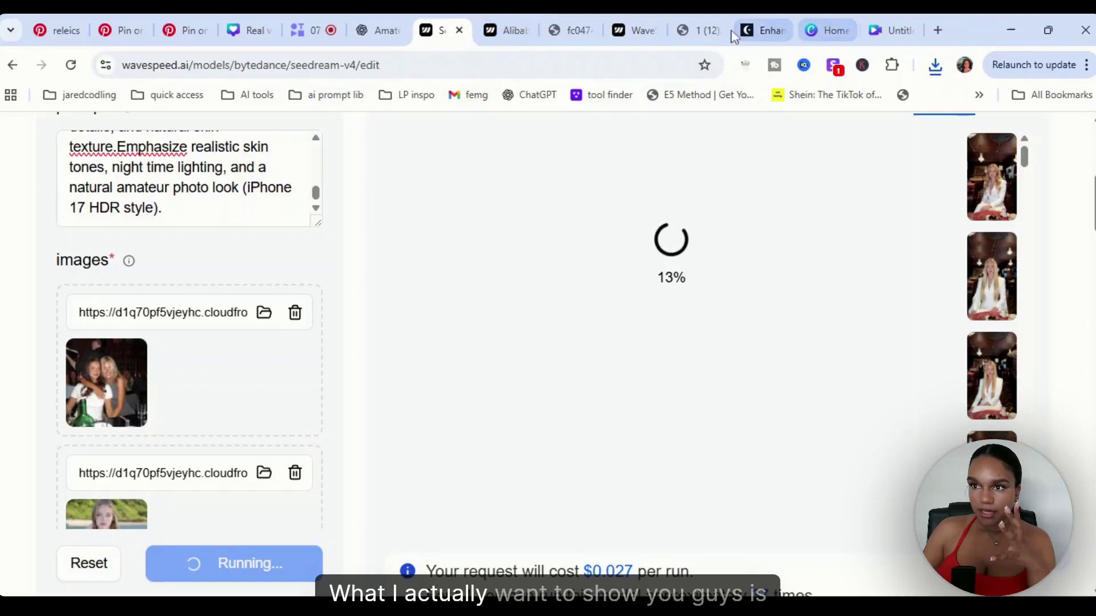
pyautogui.click(745, 23)
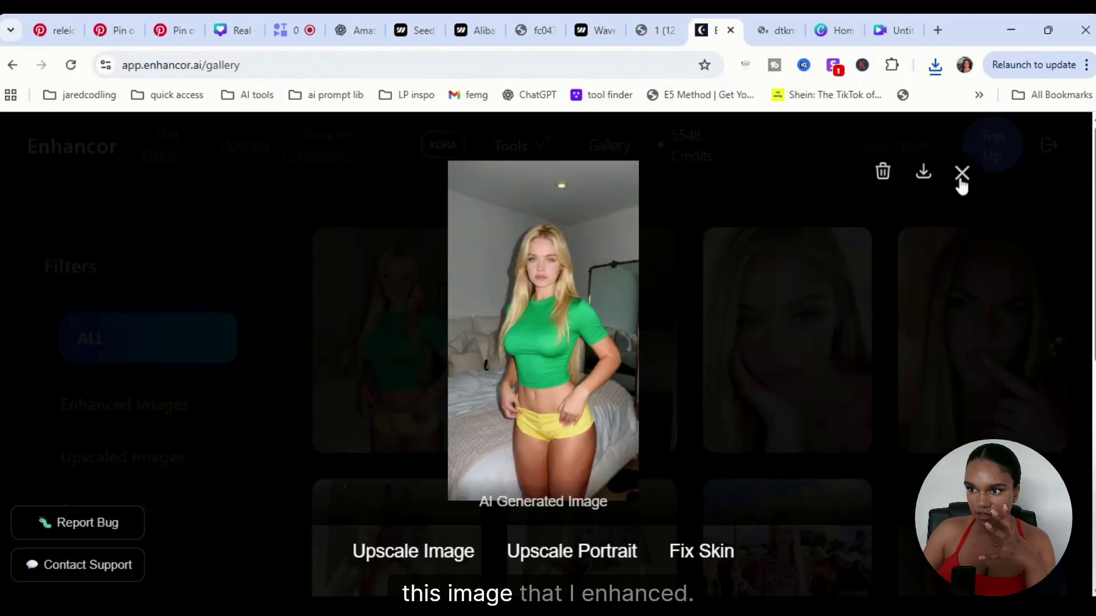
# Open the enhanced green-top image full size in its own tab.
pyautogui.click(962, 173)
pyautogui.hotkey('ctrl', 'Tab')
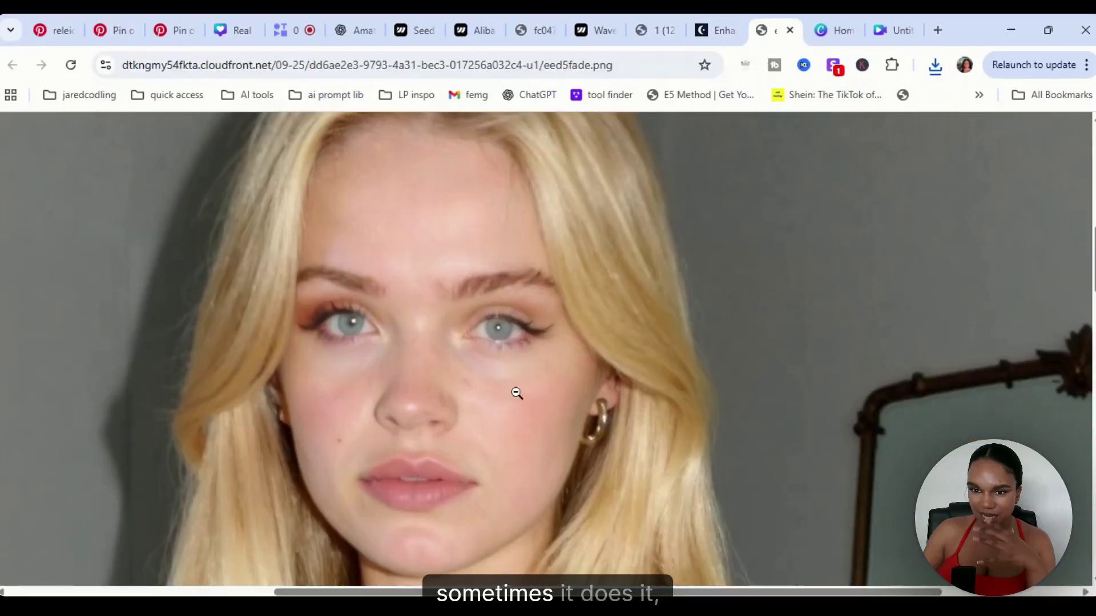
pyautogui.click(573, 382)
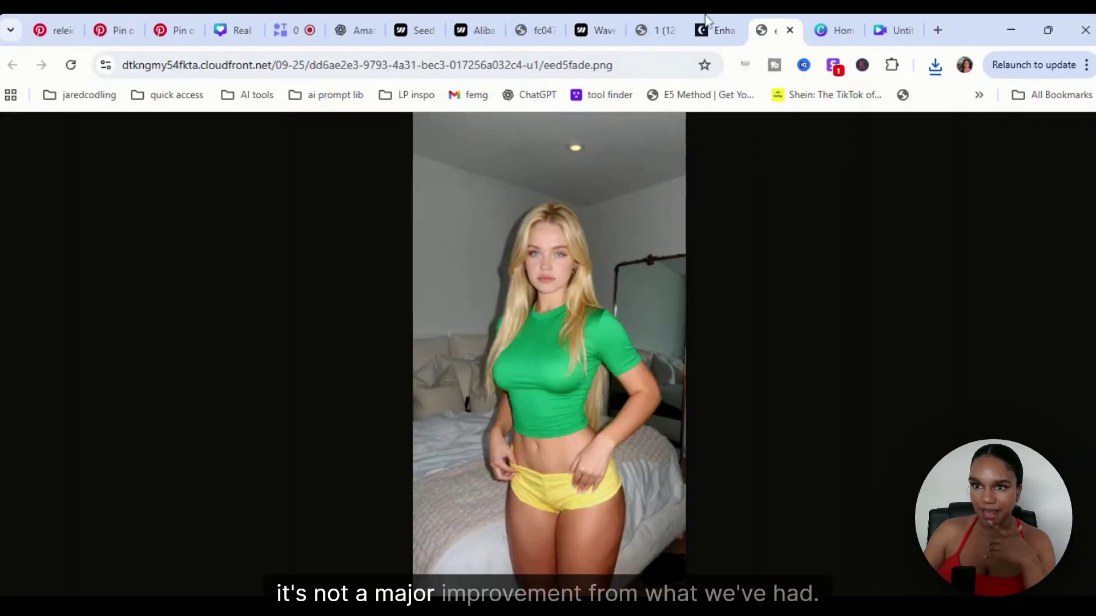
pyautogui.click(418, 18)
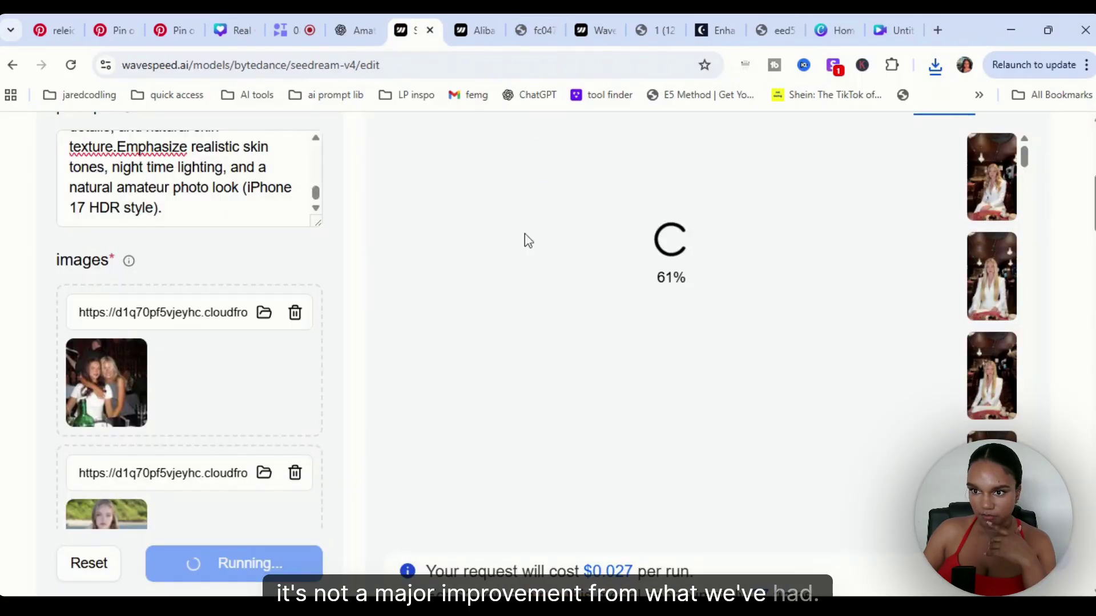
# Insert the green-top photo from Canva Uploads into the design.
pyautogui.hotkey('ctrl', '9')
pyautogui.click(9, 443)
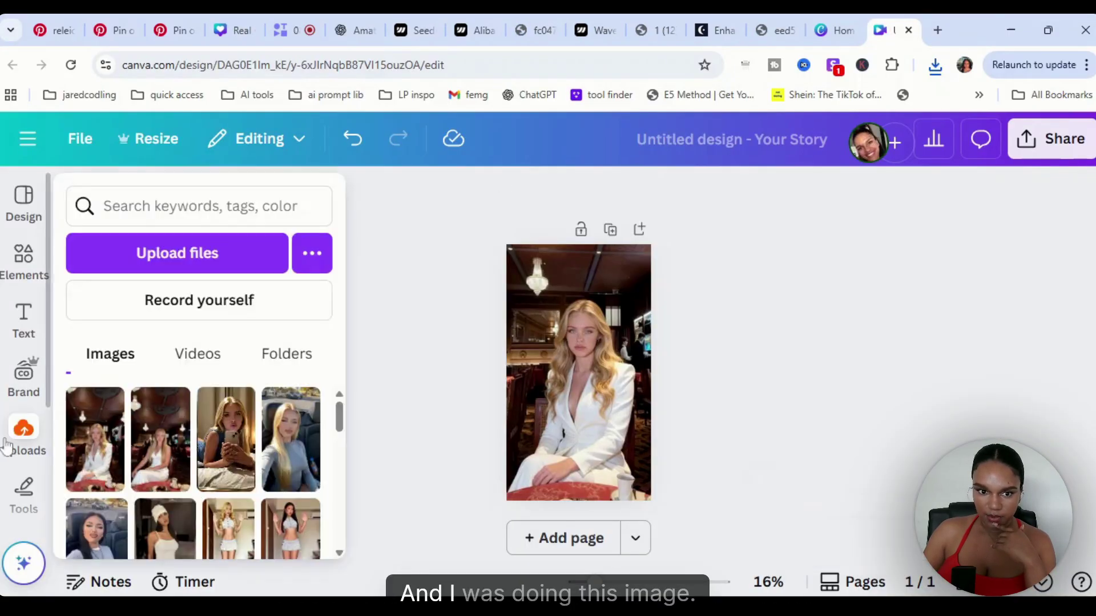
pyautogui.scroll(-3, 188, 456)
pyautogui.click(229, 491)
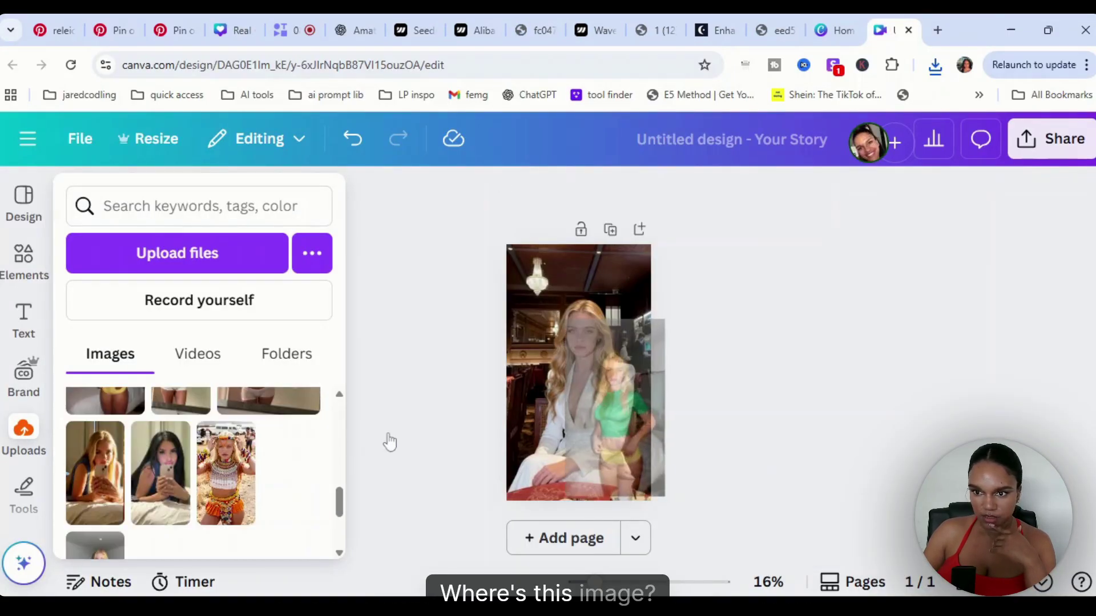
pyautogui.click(548, 252)
pyautogui.scroll(5, 567, 383)
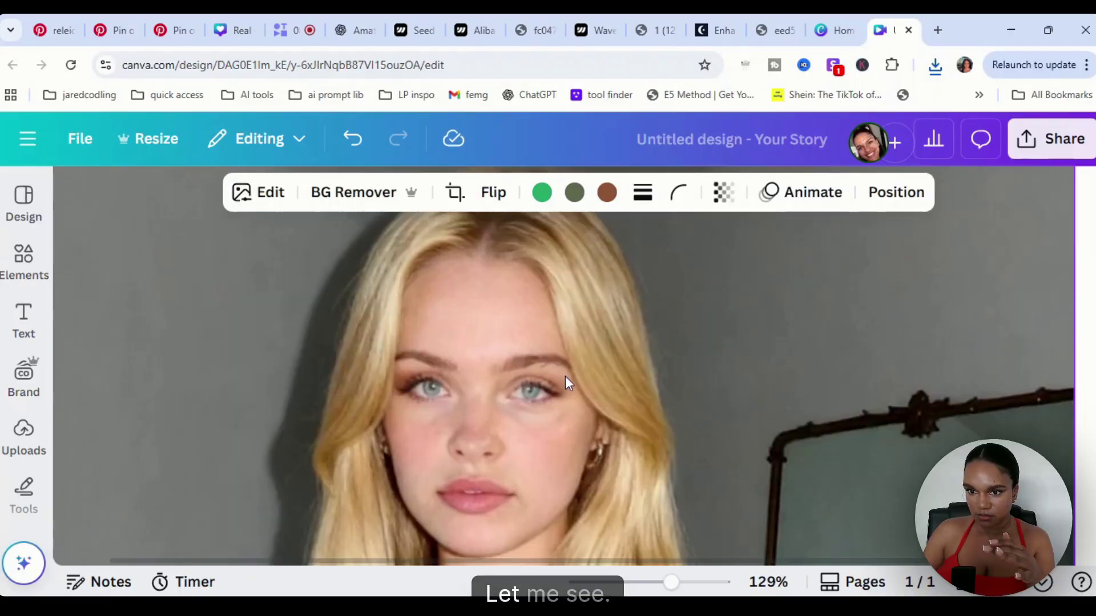
# Compare the full-size enhanced green-top image with the Canva copy, then view the finished Seedream result.
pyautogui.click(759, 17)
pyautogui.click(596, 225)
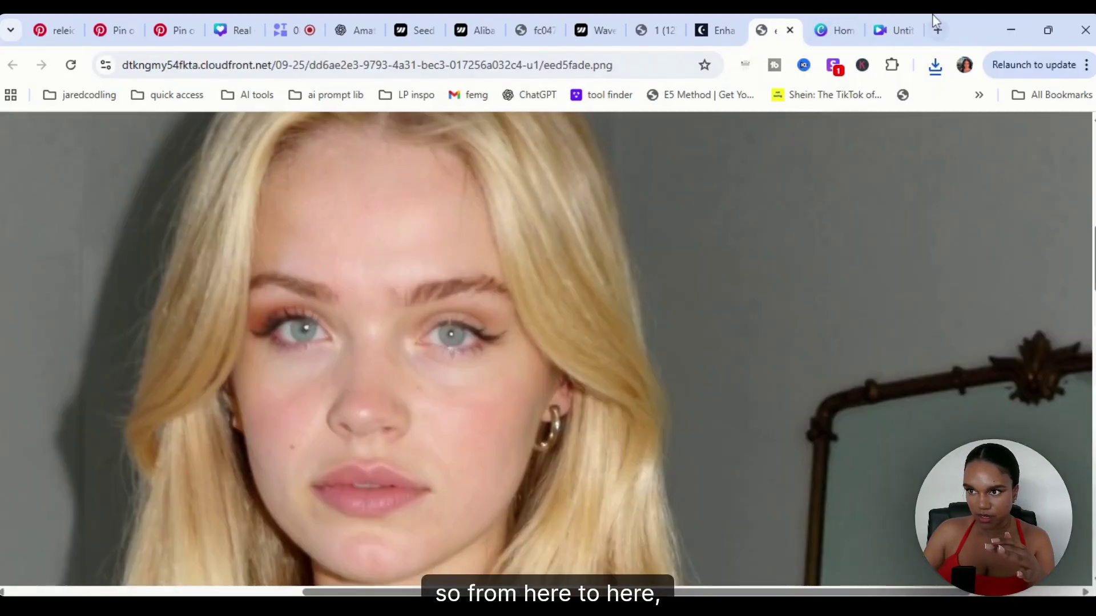
pyautogui.click(899, 29)
pyautogui.click(768, 26)
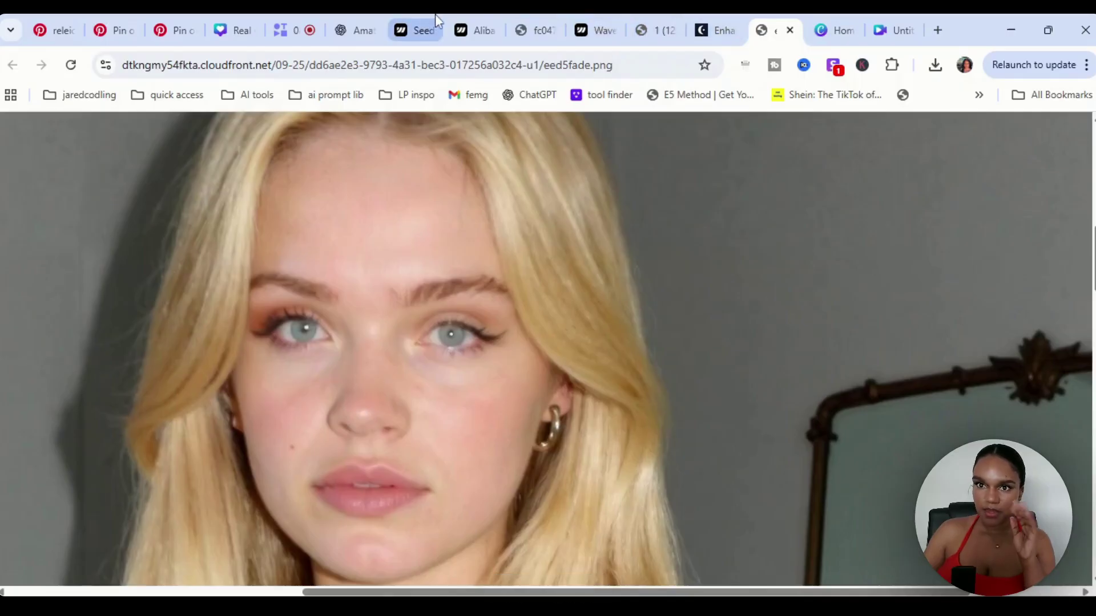
pyautogui.click(422, 28)
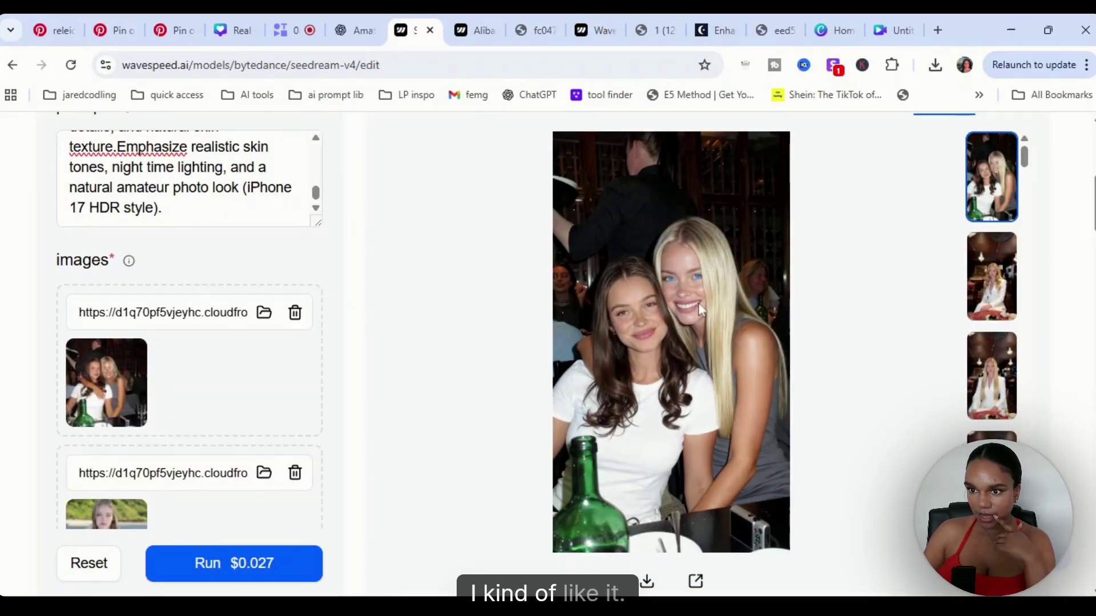
# Edit the prompt to remove 'blue eyes,' and change 'straight' blonde hair to 'wavy'.
pyautogui.scroll(5, 188, 182)
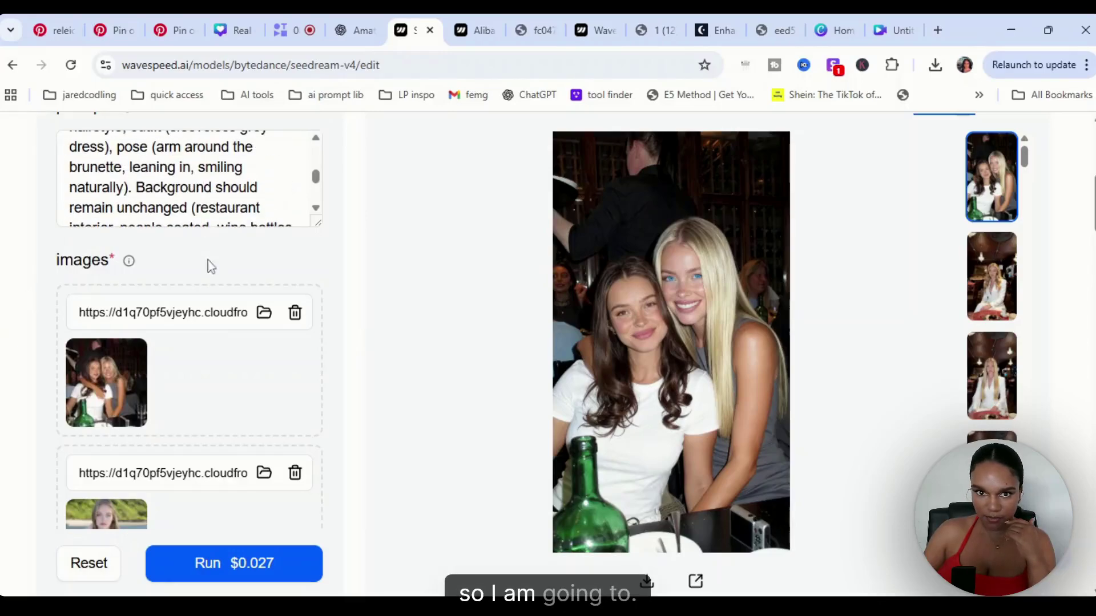
pyautogui.scroll(3, 306, 301)
pyautogui.scroll(6, 188, 260)
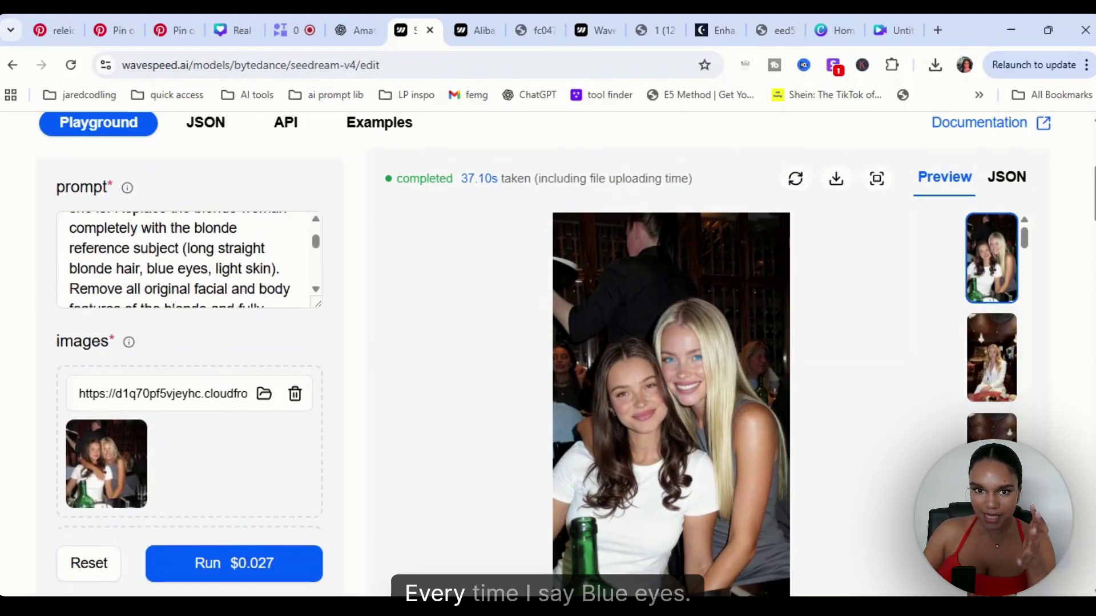
pyautogui.scroll(-2, 188, 260)
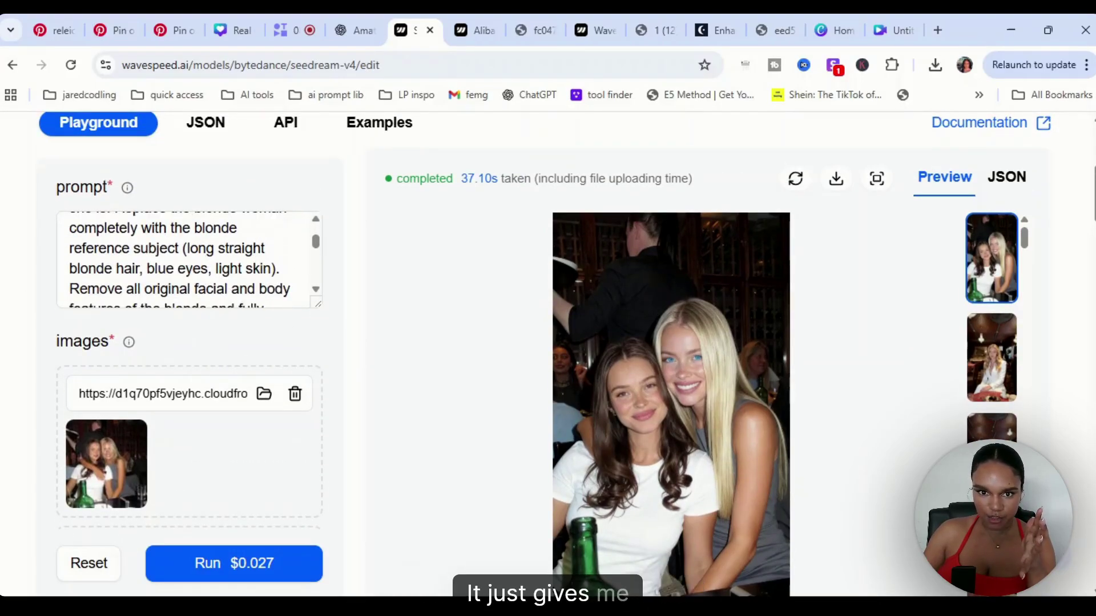
pyautogui.moveTo(212, 269); pyautogui.dragTo(157, 268)
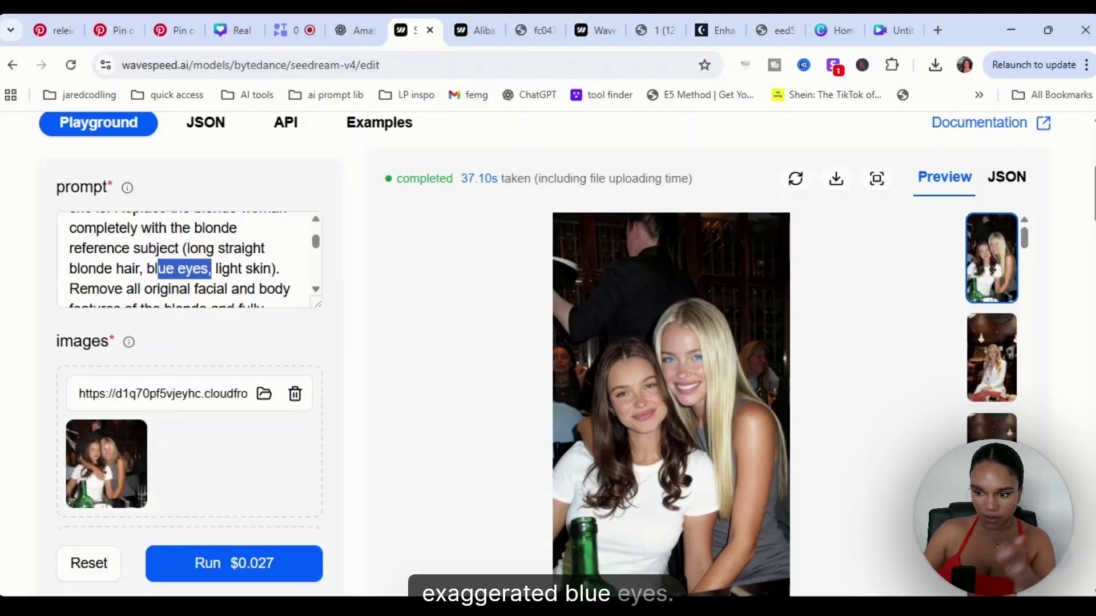
pyautogui.press('BackSpace')
pyautogui.press('BackSpace')
pyautogui.press('BackSpace')
pyautogui.press('BackSpace')
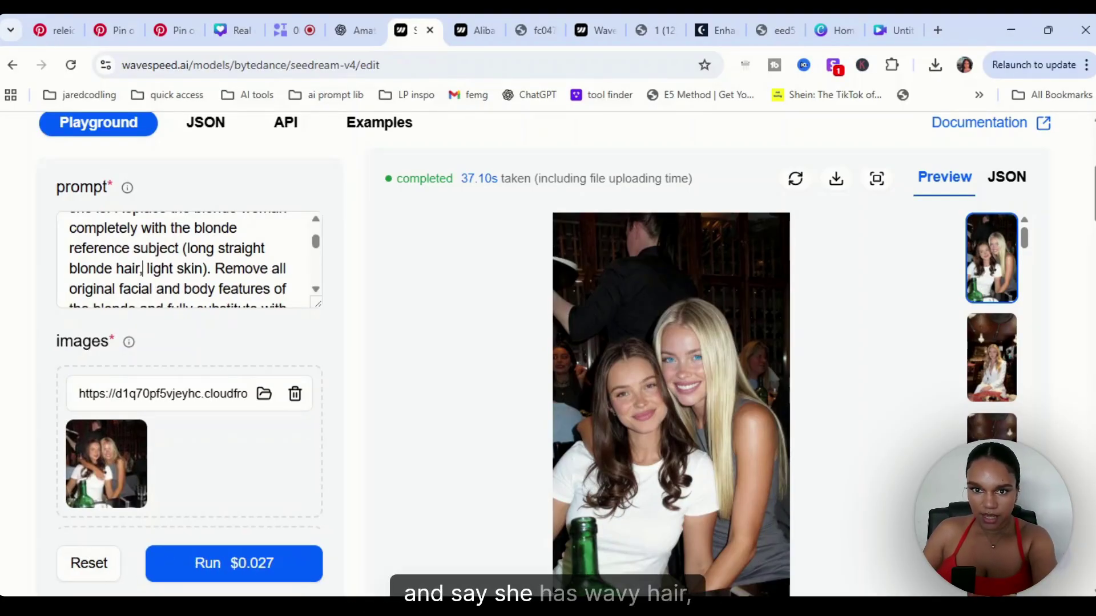
pyautogui.hotkey('shift', 'Down')
pyautogui.hotkey('shift', 'Up')
pyautogui.hotkey('ctrl', 'shift', 'Left')
pyautogui.write('wav')
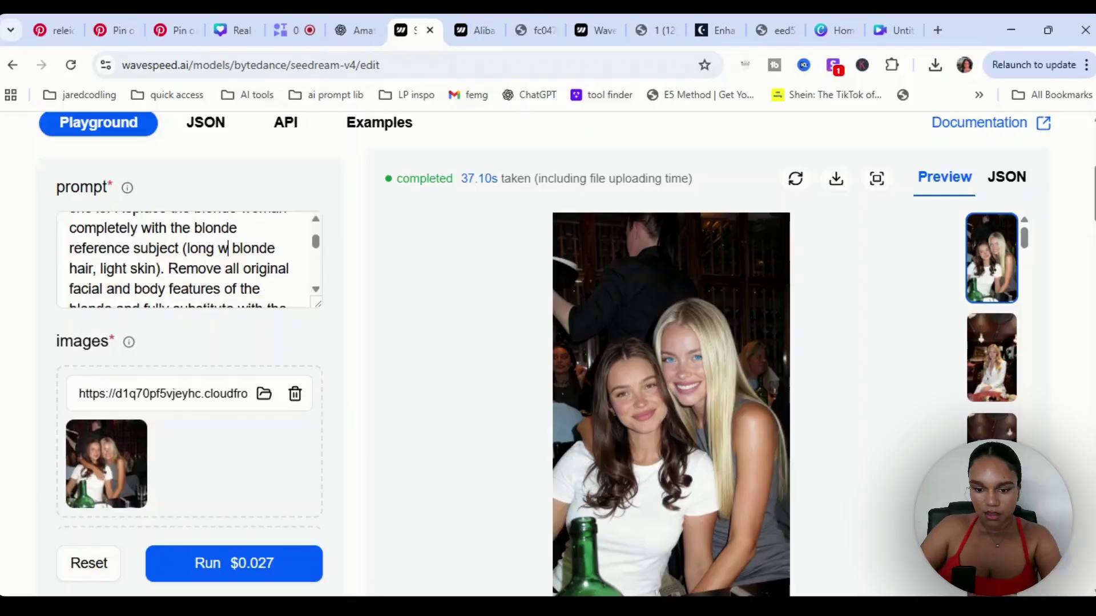
pyautogui.write('y')
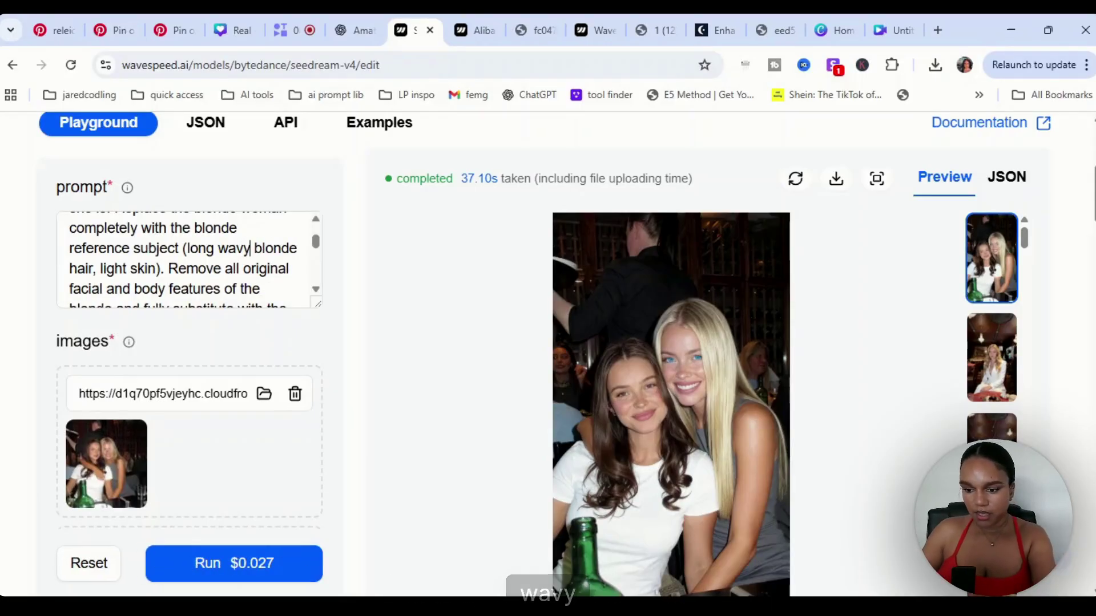
# Rerun the Seedream edit with the revised wavy-hair prompt.
pyautogui.click(254, 571)
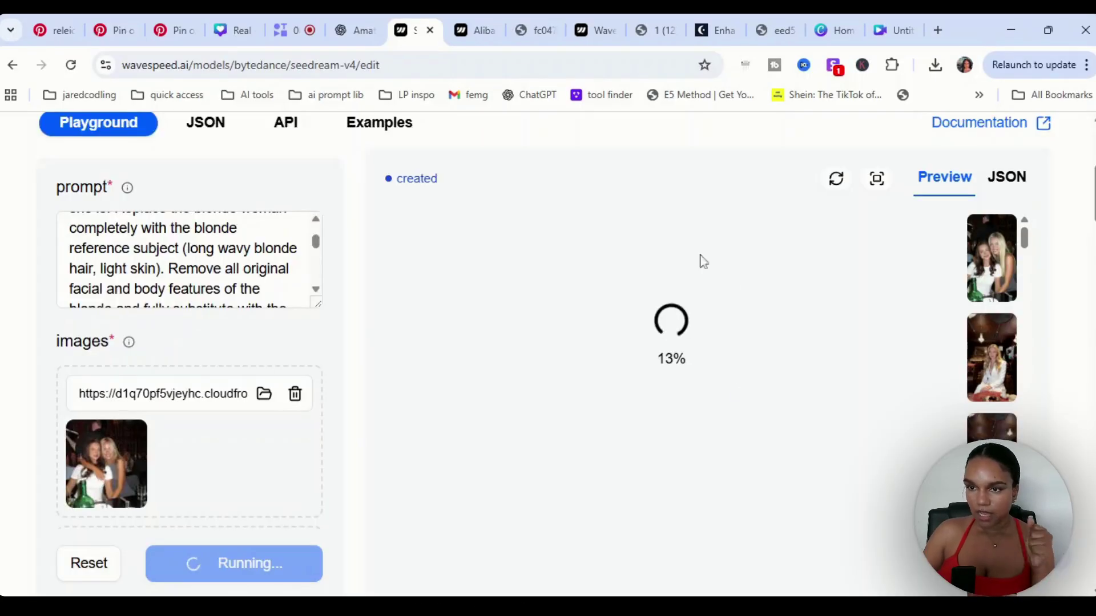
pyautogui.click(876, 22)
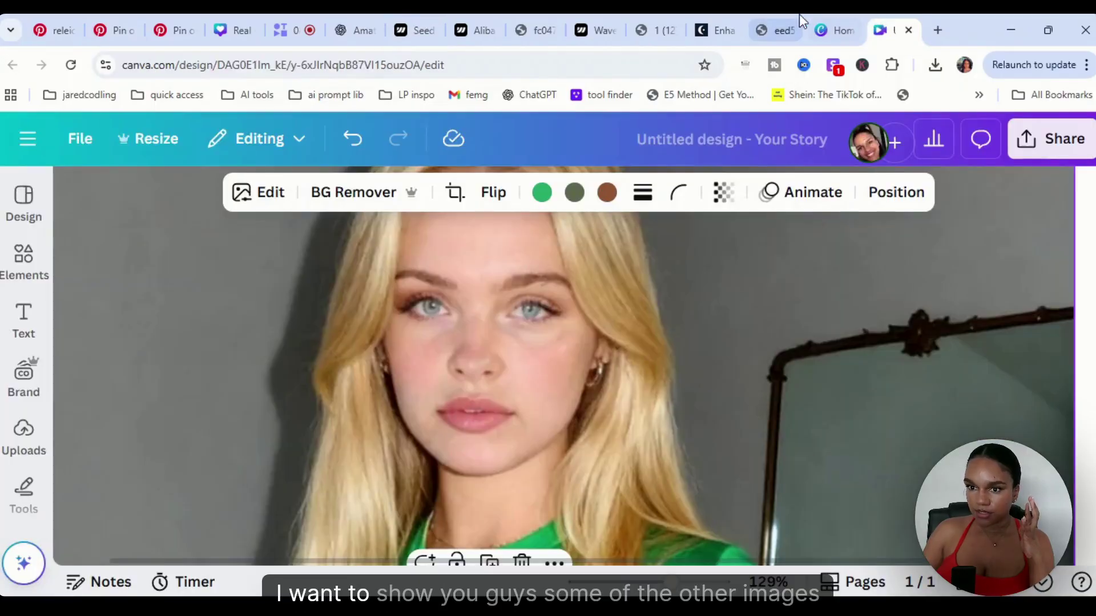
pyautogui.click(171, 27)
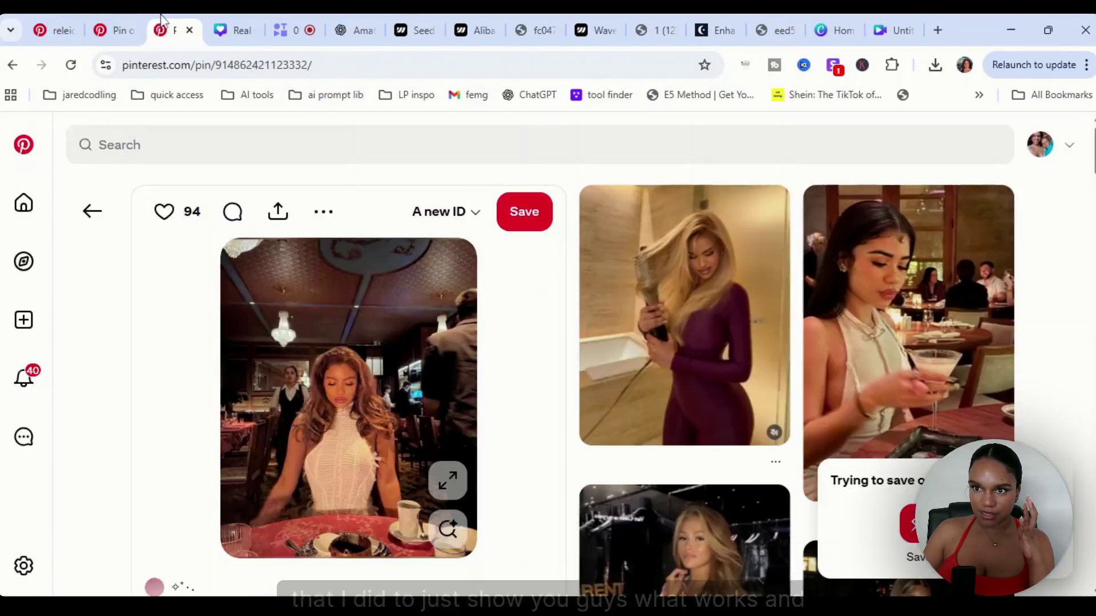
# Present the Real vs AI comparison design full-screen and step through its slides.
pyautogui.click(208, 22)
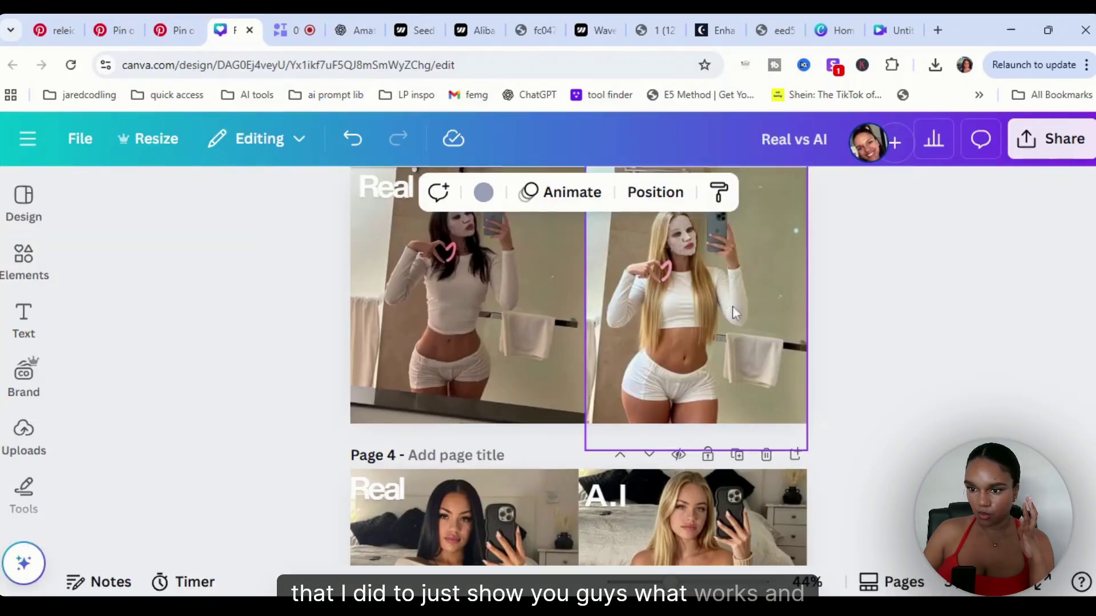
pyautogui.scroll(-3, 685, 343)
pyautogui.hotkey('ctrl', 'alt', 'p')
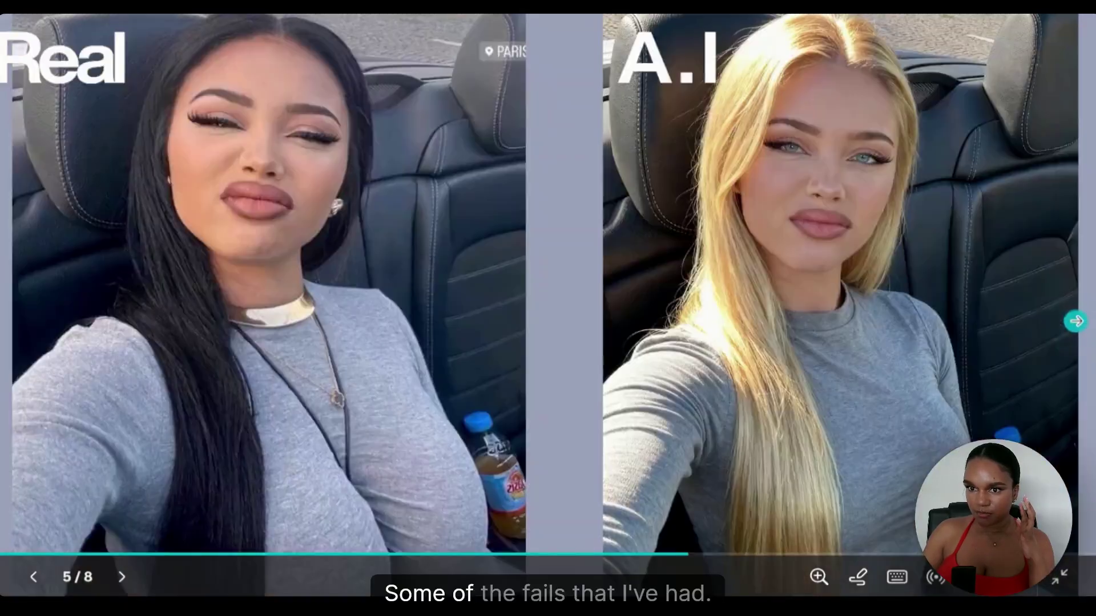
pyautogui.click(1076, 321)
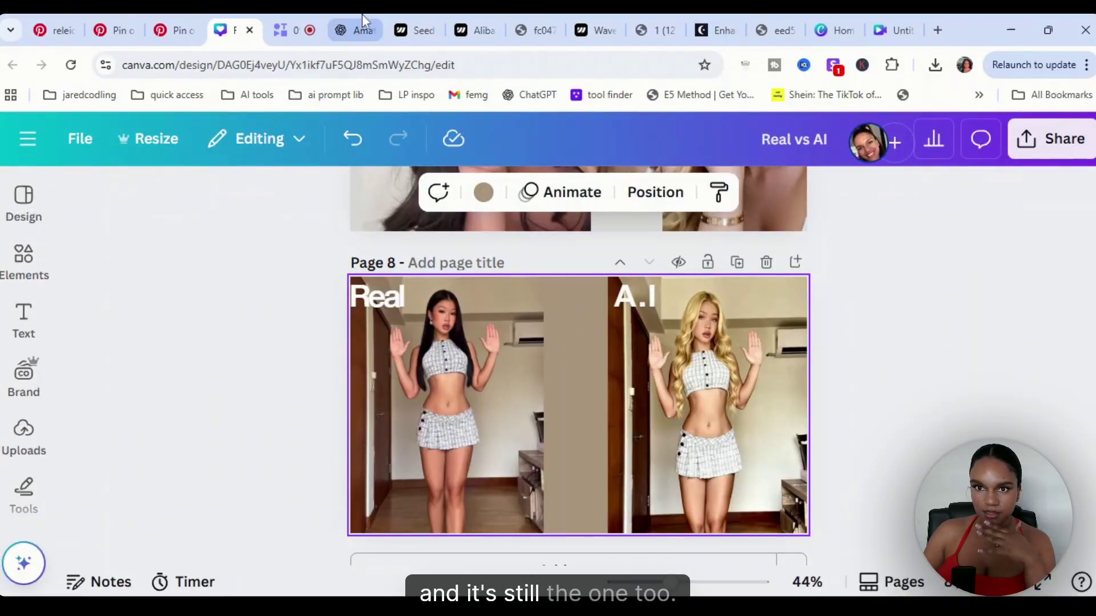
pyautogui.click(413, 23)
# Download the restaurant result, compare its faces with the Pinterest original, and rerun the edit.
pyautogui.scroll(-3, 713, 331)
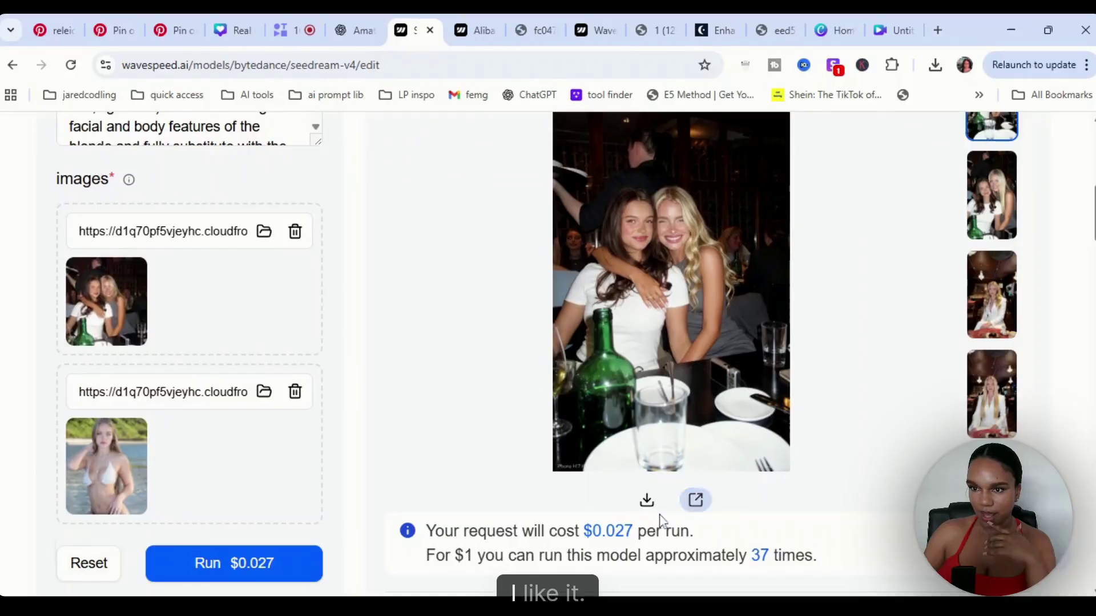
pyautogui.click(646, 502)
pyautogui.scroll(2, 647, 513)
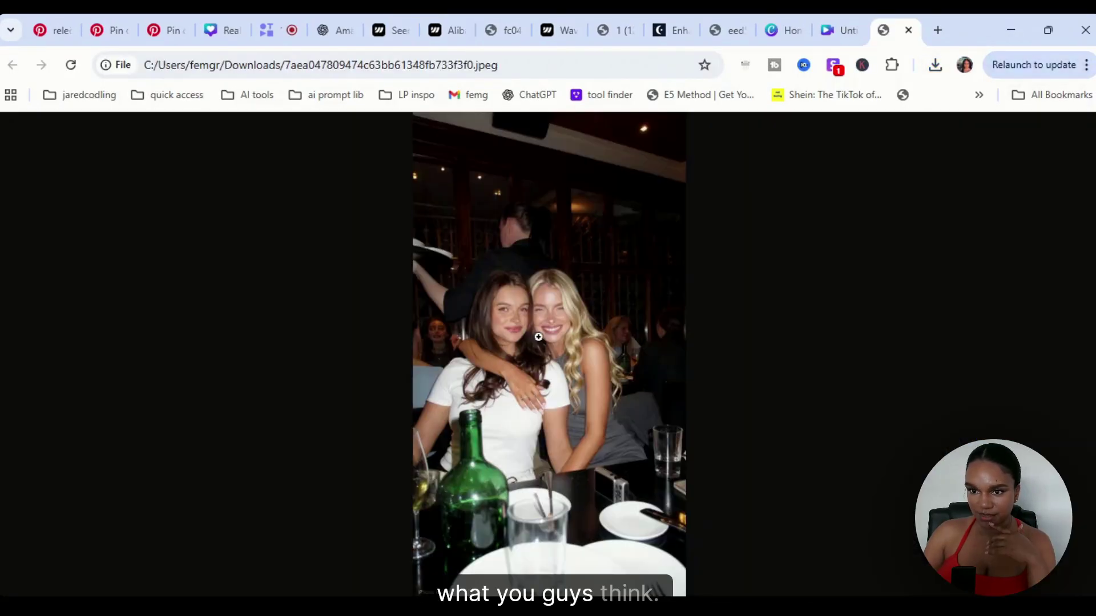
pyautogui.click(108, 29)
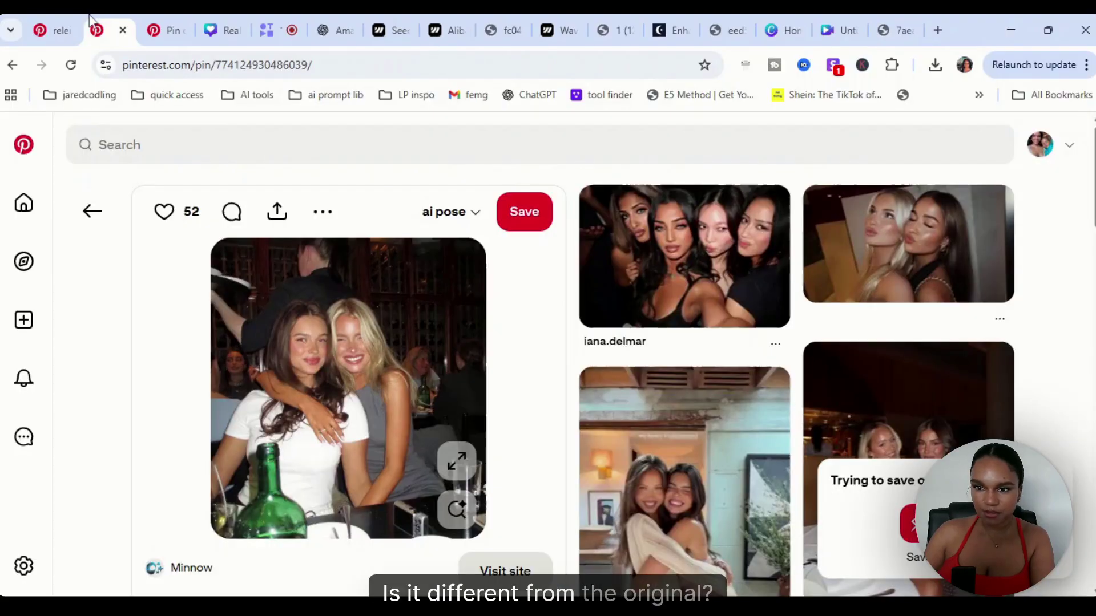
pyautogui.click(908, 23)
pyautogui.click(476, 420)
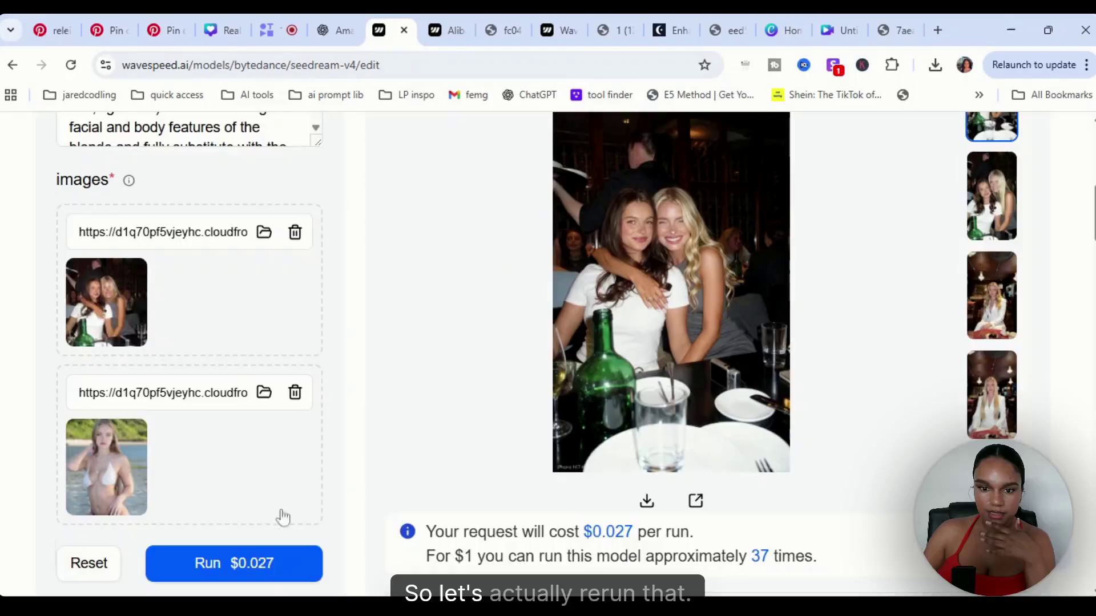
pyautogui.click(266, 561)
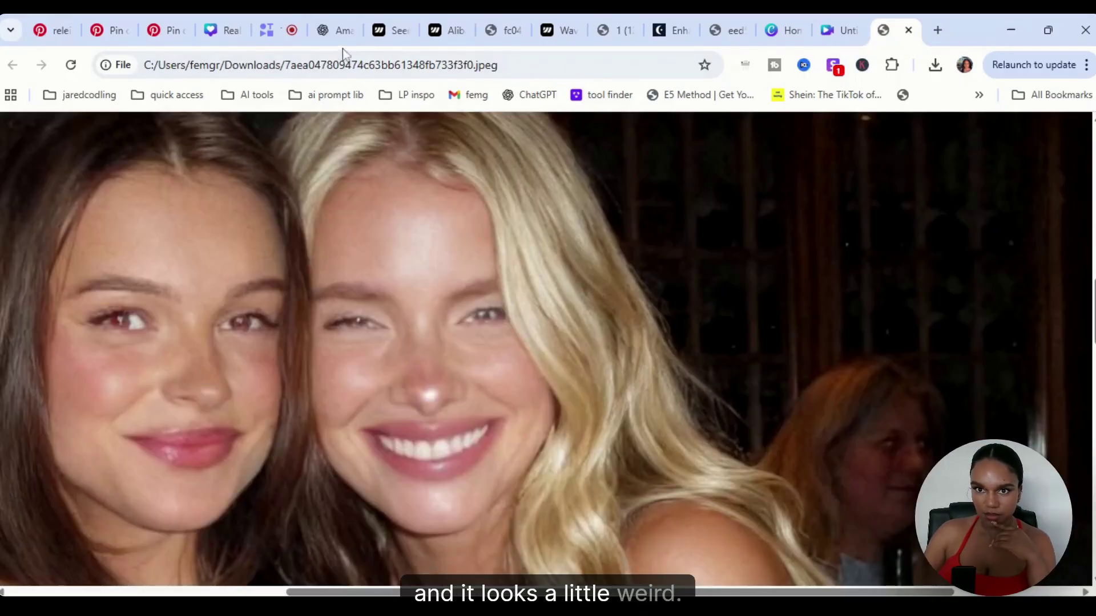
# Compare the new 30.39s restaurant result with the previous generation via the gallery thumbnails.
pyautogui.click(394, 30)
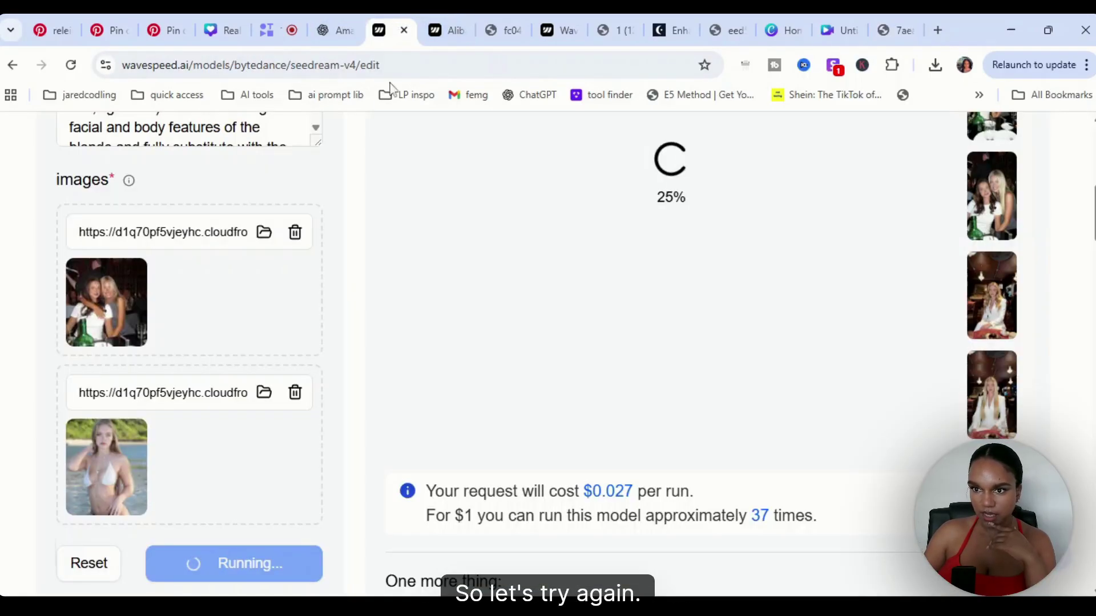
pyautogui.scroll(1, 996, 297)
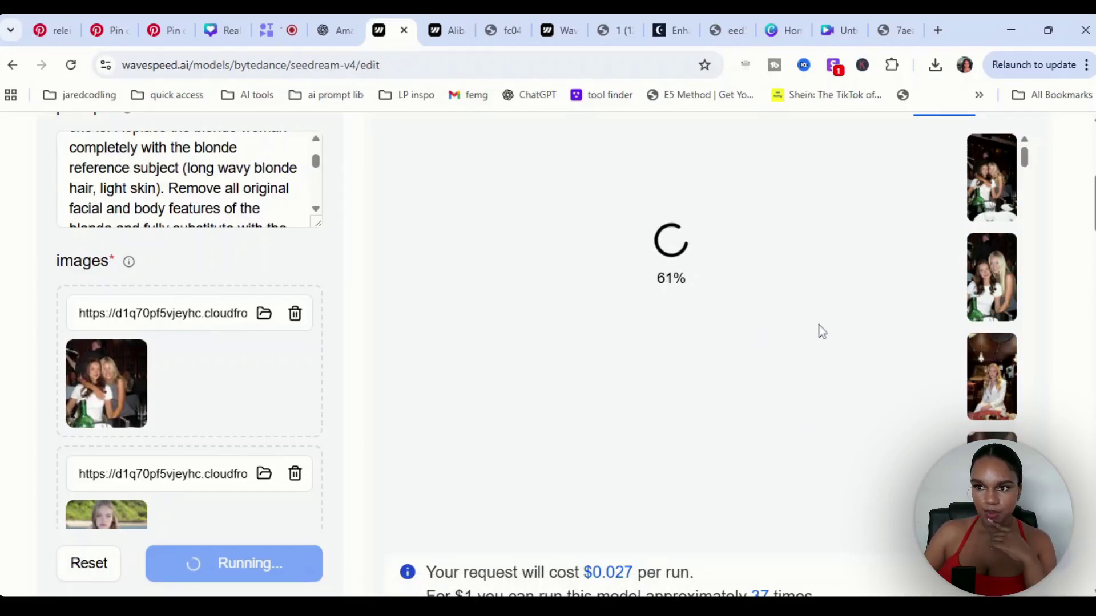
pyautogui.click(1003, 278)
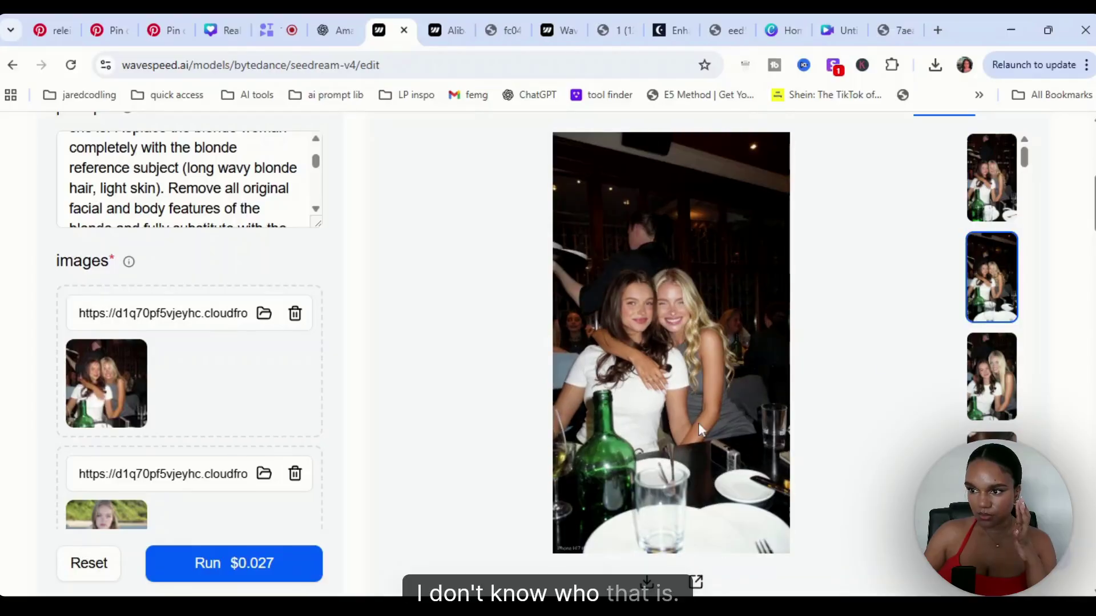
pyautogui.press('Down')
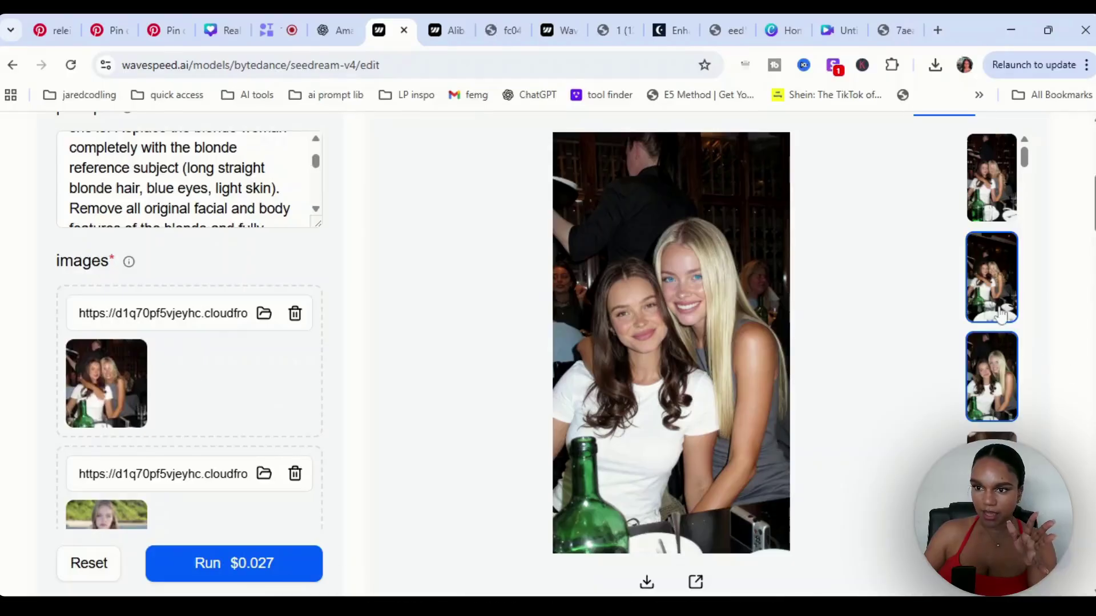
pyautogui.click(985, 292)
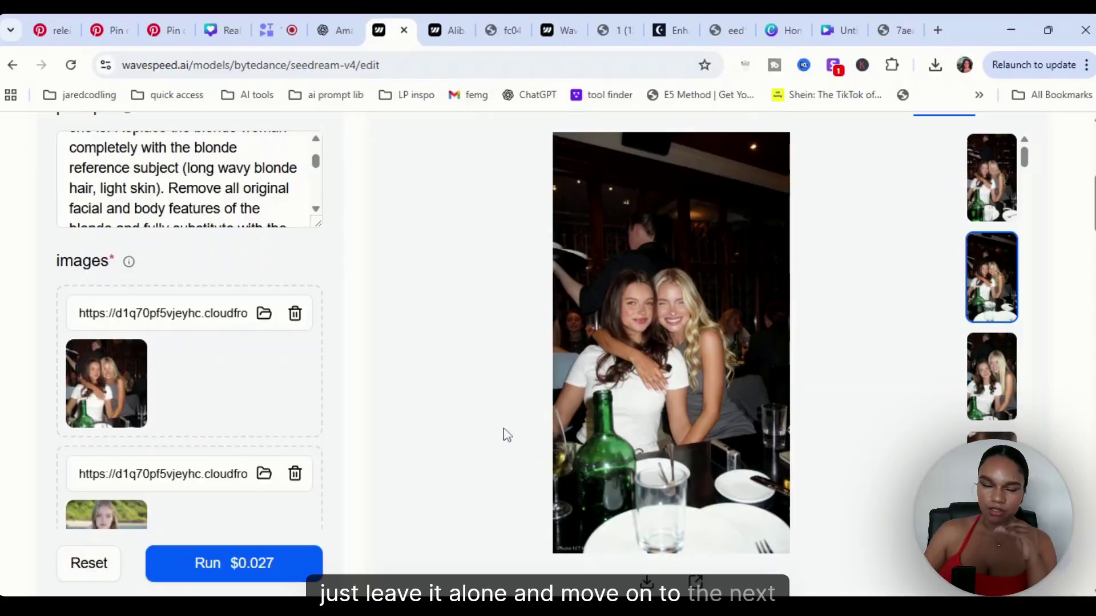
# Open an earlier bathroom mirror-selfie result from the history and preview its input photo enlarged.
pyautogui.scroll(4, 601, 411)
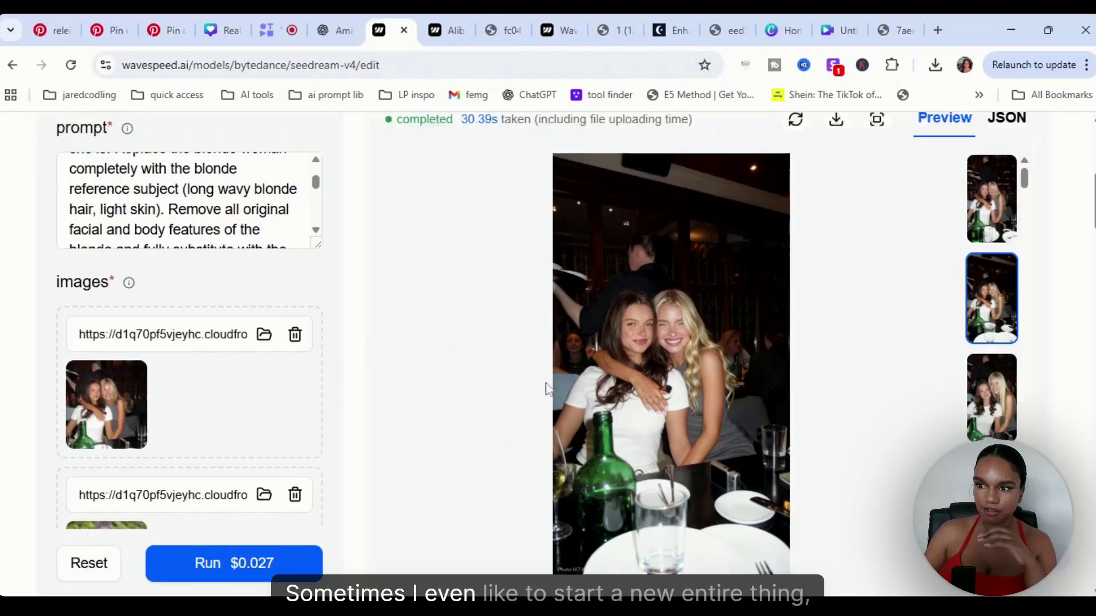
pyautogui.scroll(-5, 600, 412)
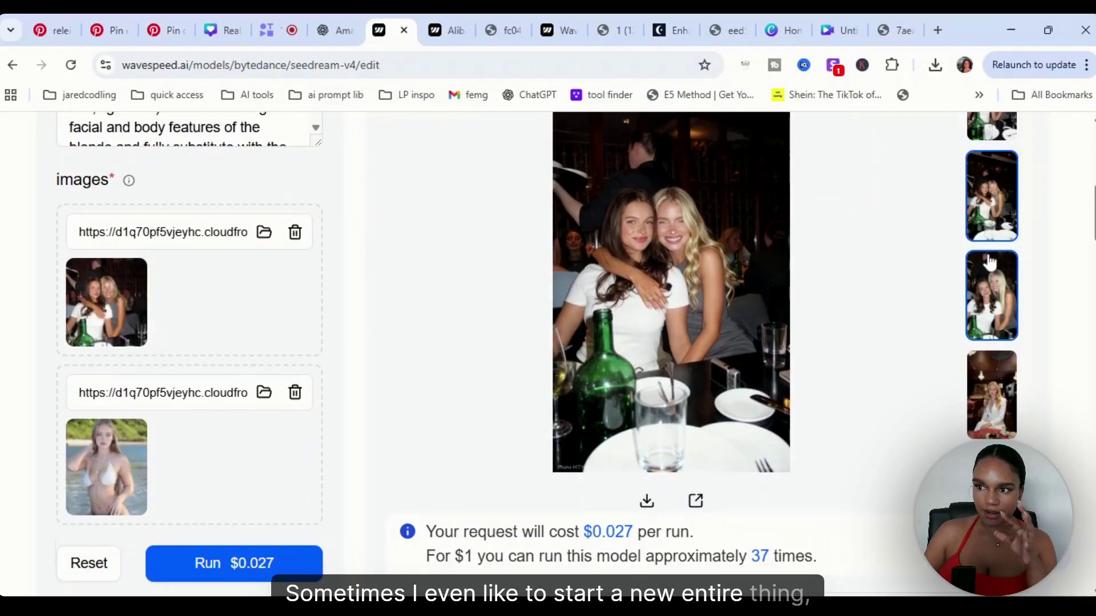
pyautogui.scroll(-5, 993, 320)
pyautogui.scroll(-8, 996, 351)
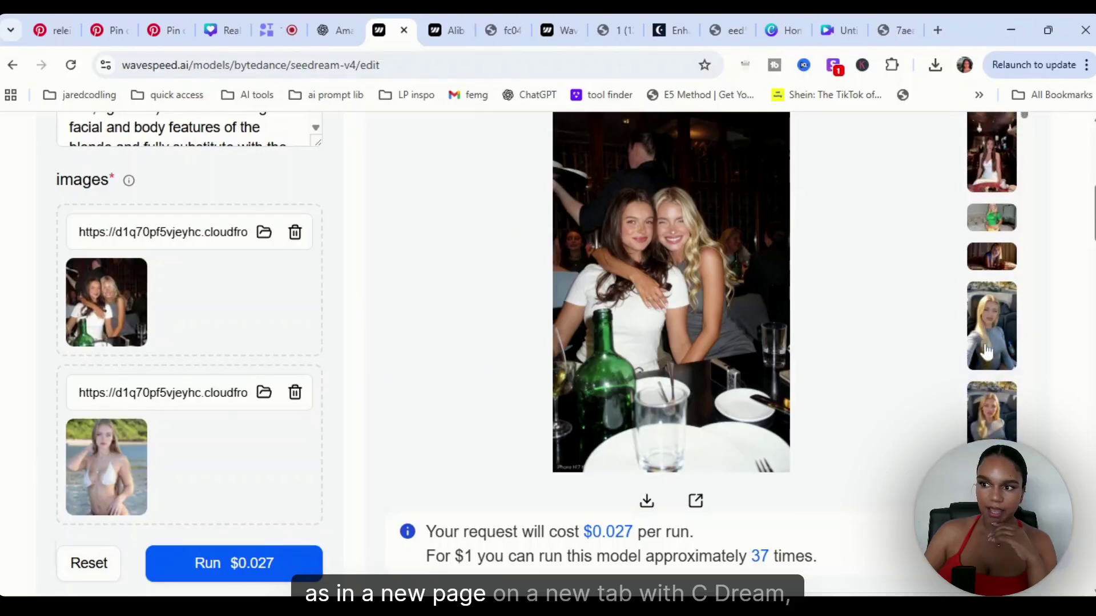
pyautogui.scroll(-3, 988, 348)
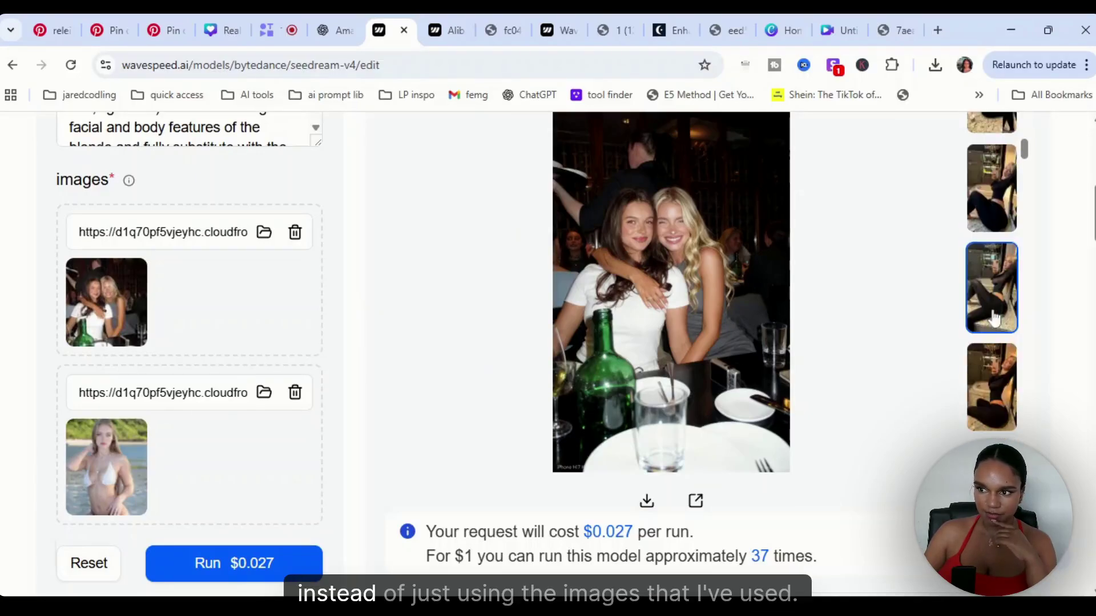
pyautogui.click(987, 356)
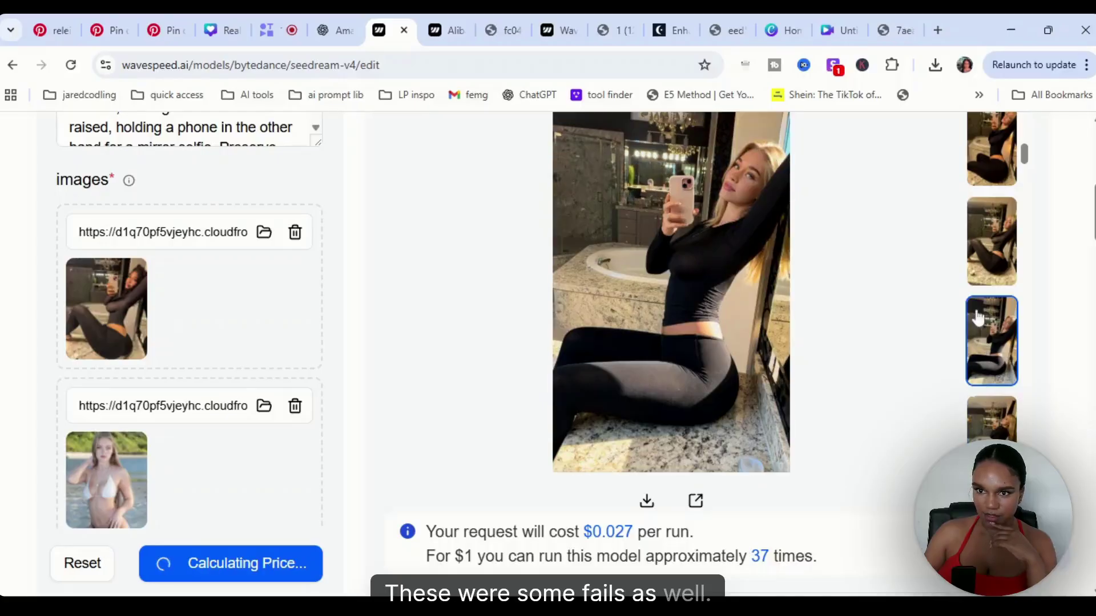
pyautogui.click(110, 334)
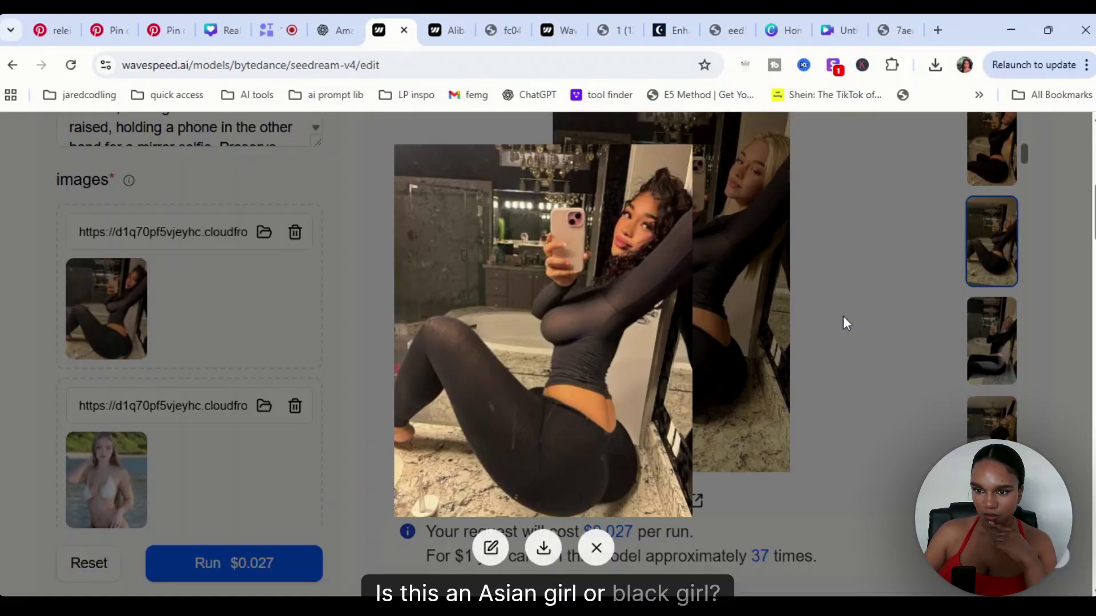
pyautogui.click(597, 548)
# Load the first bathroom selfie result, the 25.37s blonde-in-black counter mirror selfie.
pyautogui.scroll(1, 991, 308)
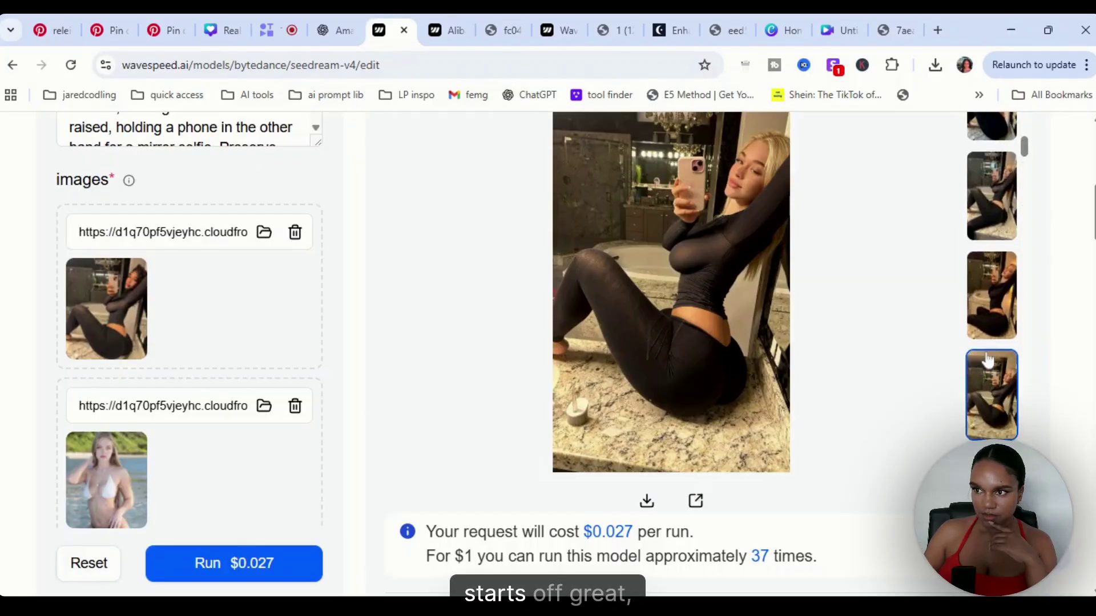
pyautogui.click(992, 205)
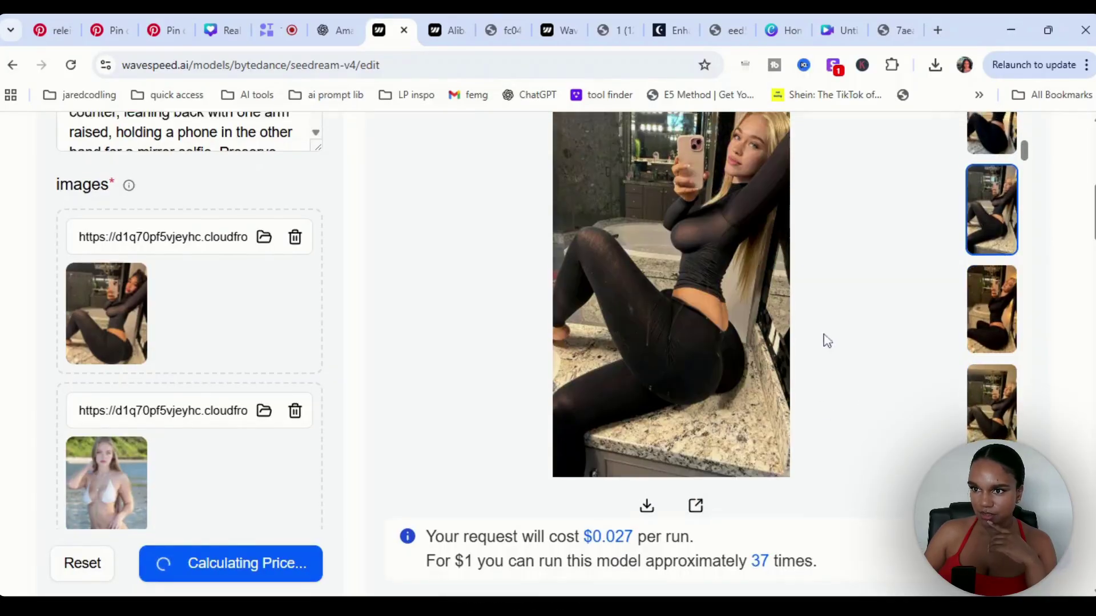
pyautogui.scroll(3, 666, 520)
pyautogui.click(992, 267)
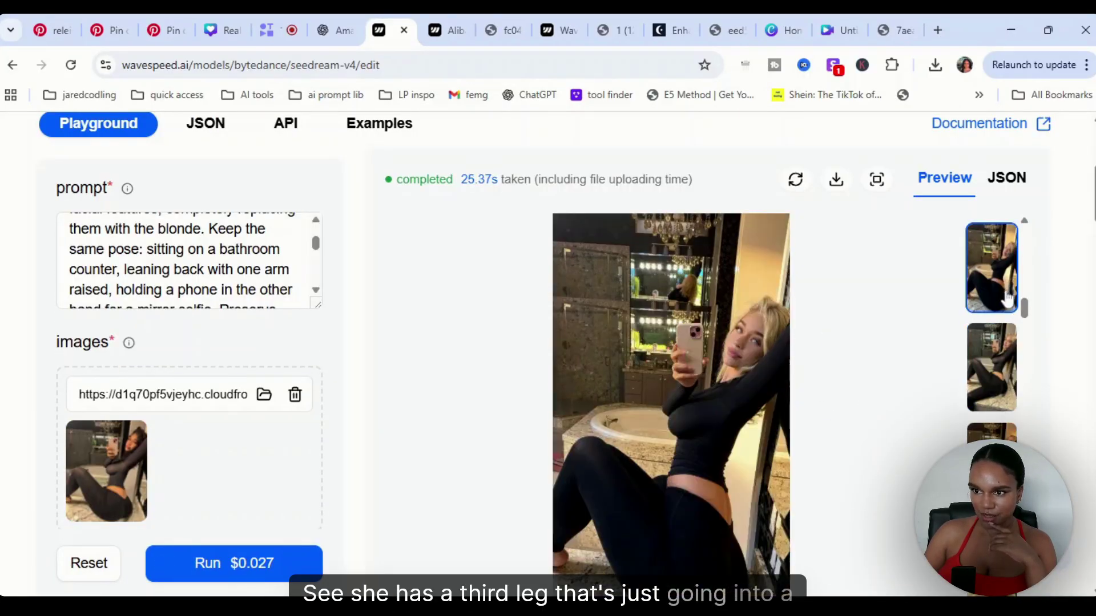
pyautogui.scroll(1, 879, 462)
pyautogui.scroll(2, 878, 461)
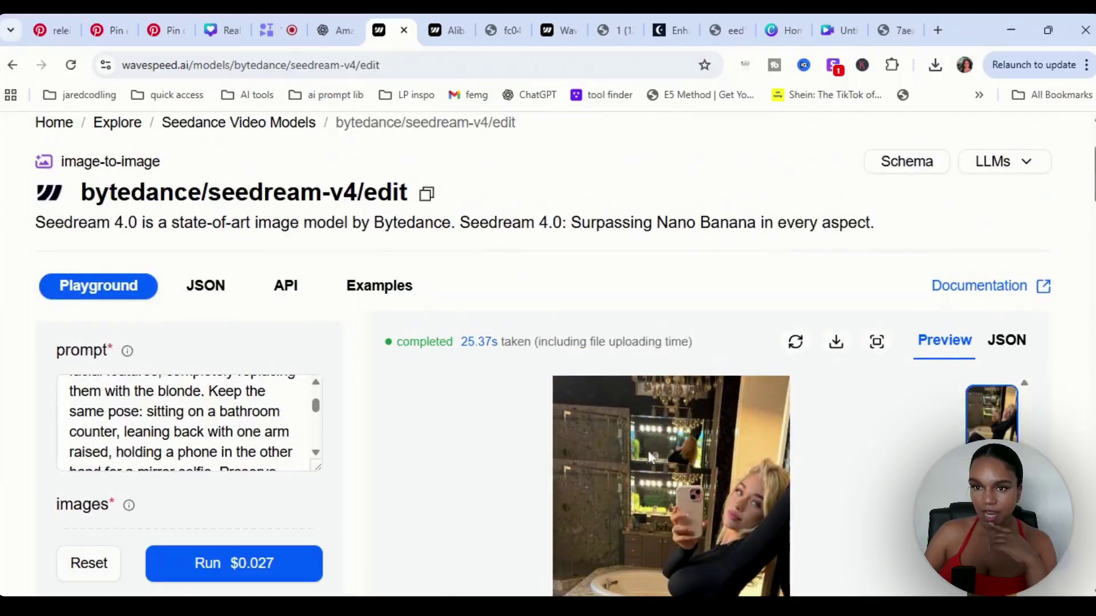